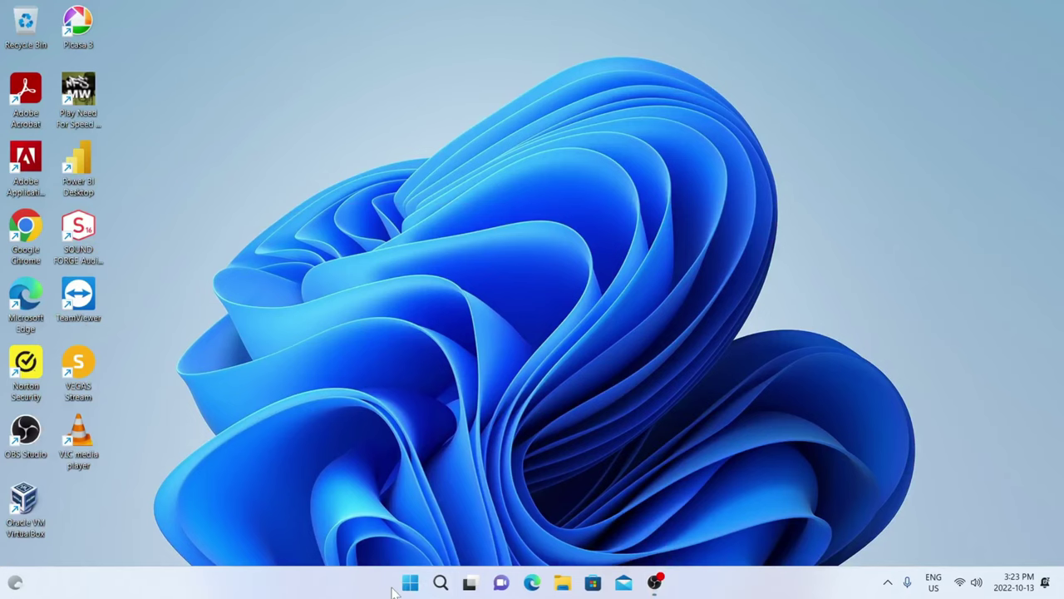
Open the Windows Settings app by searching 'se' from the Start menu
{"action": "left_click", "coordinate": [407, 583]}
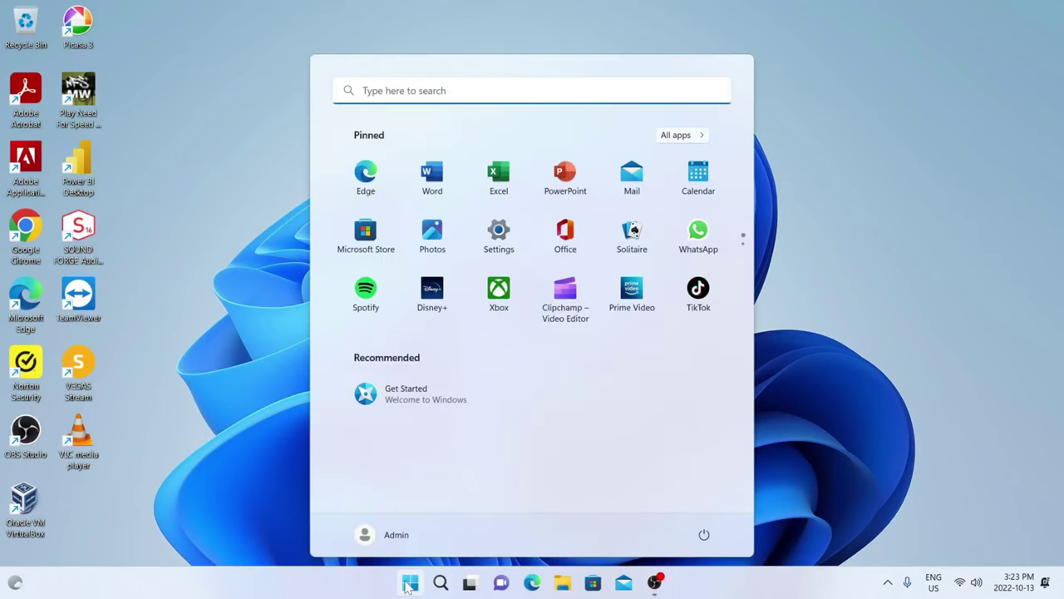
{"action": "type", "text": "se"}
{"action": "key", "text": "Return"}
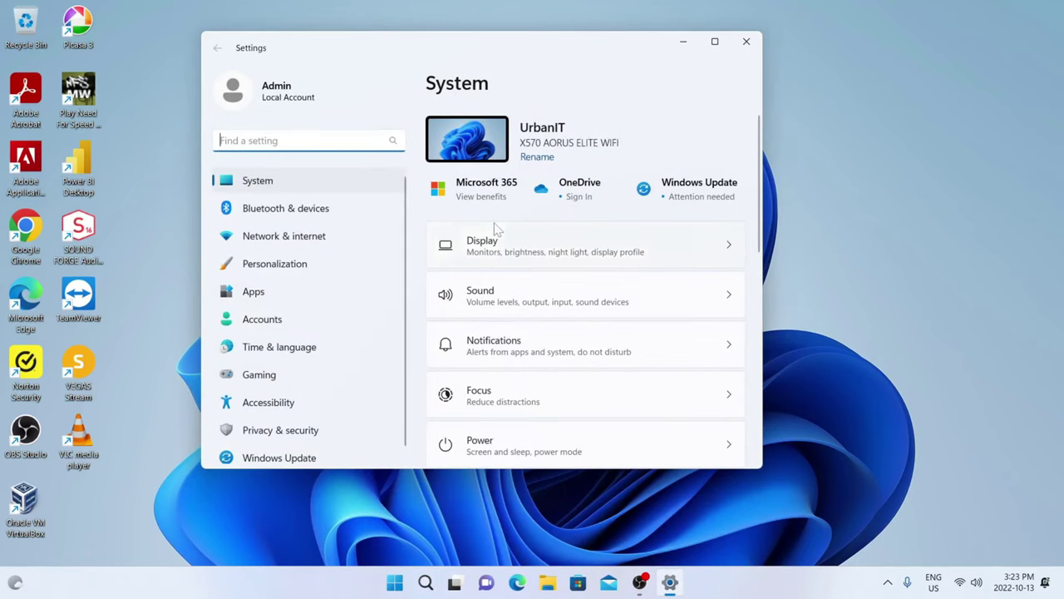
Pair the PS4 Wireless Controller over Bluetooth in Bluetooth & devices
{"action": "left_click", "coordinate": [324, 209]}
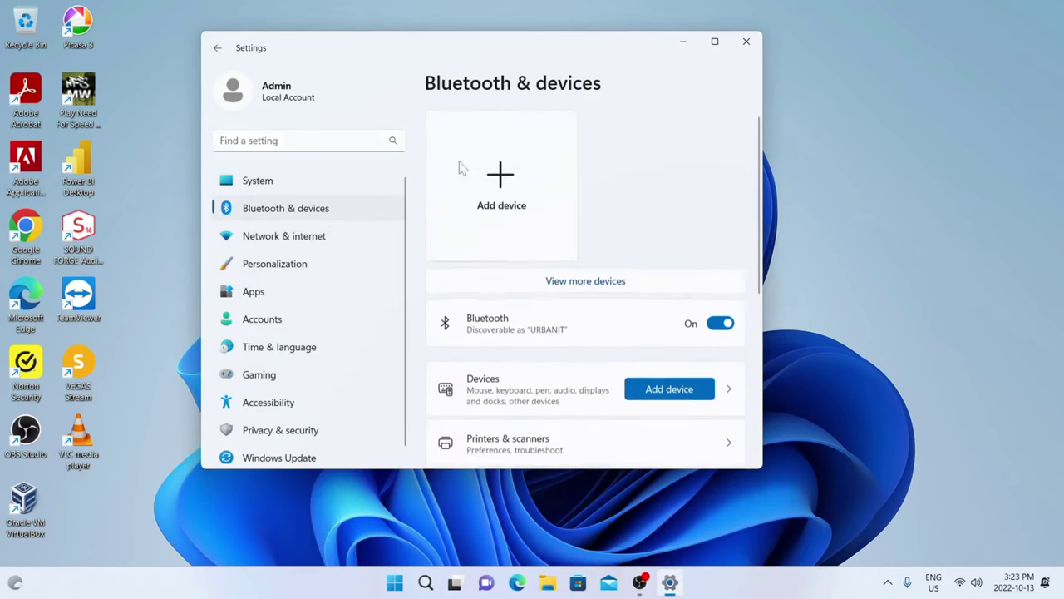
{"action": "left_click", "coordinate": [497, 193]}
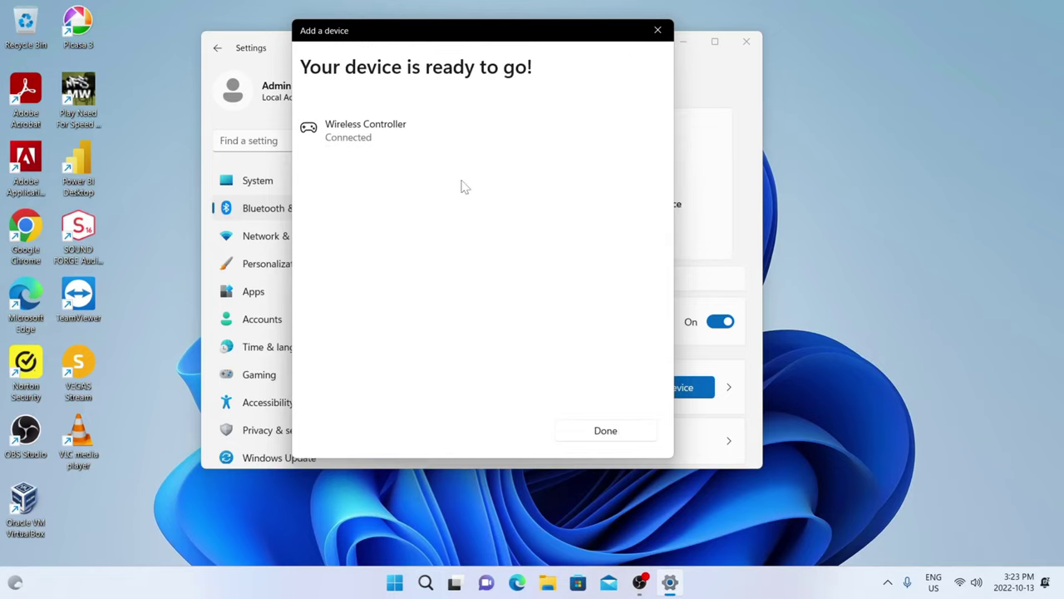
{"action": "left_click", "coordinate": [606, 431]}
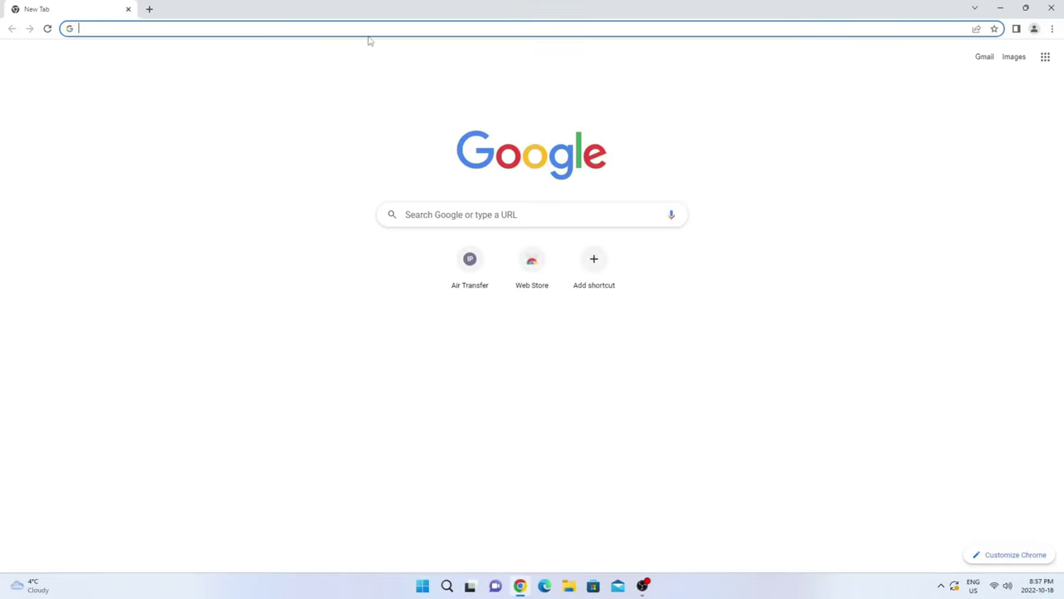
Search the web for 'ds4windows' and open the official DS4Windows website
{"action": "left_click", "coordinate": [369, 34]}
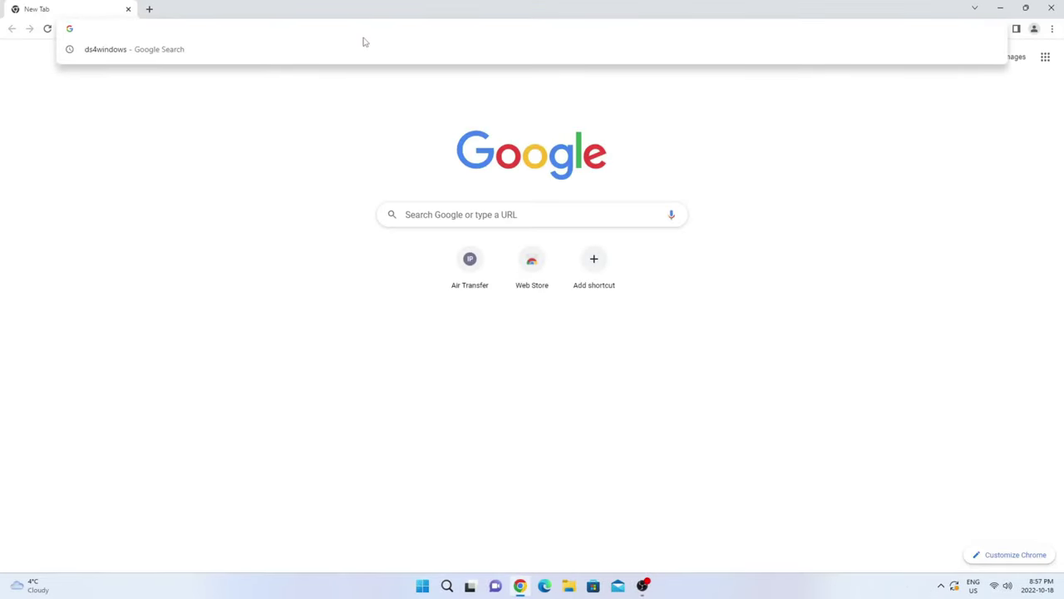
{"action": "type", "text": "ds4"}
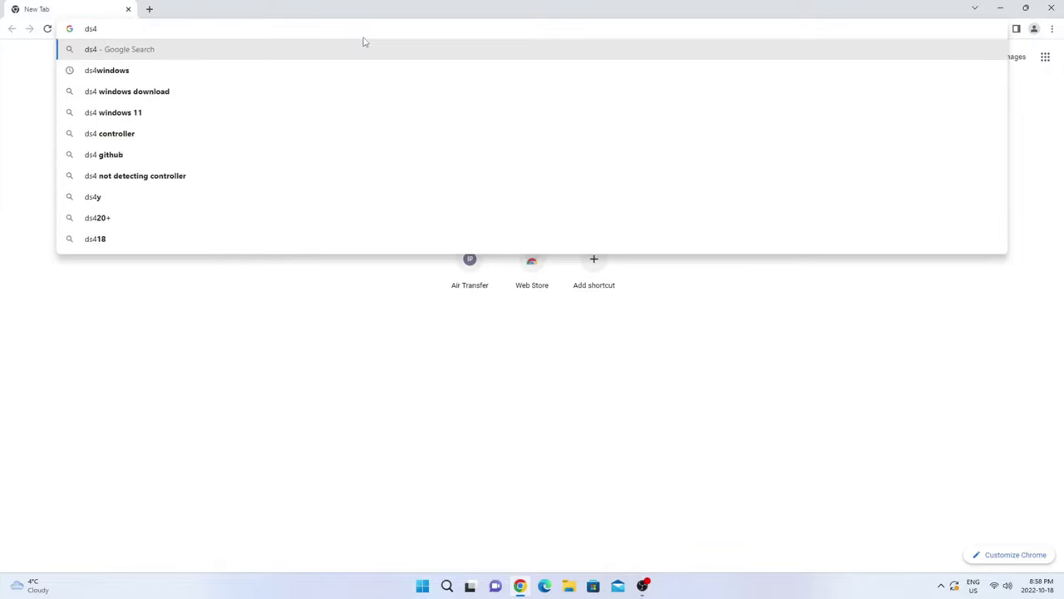
{"action": "key", "text": "Down"}
{"action": "key", "text": "Return"}
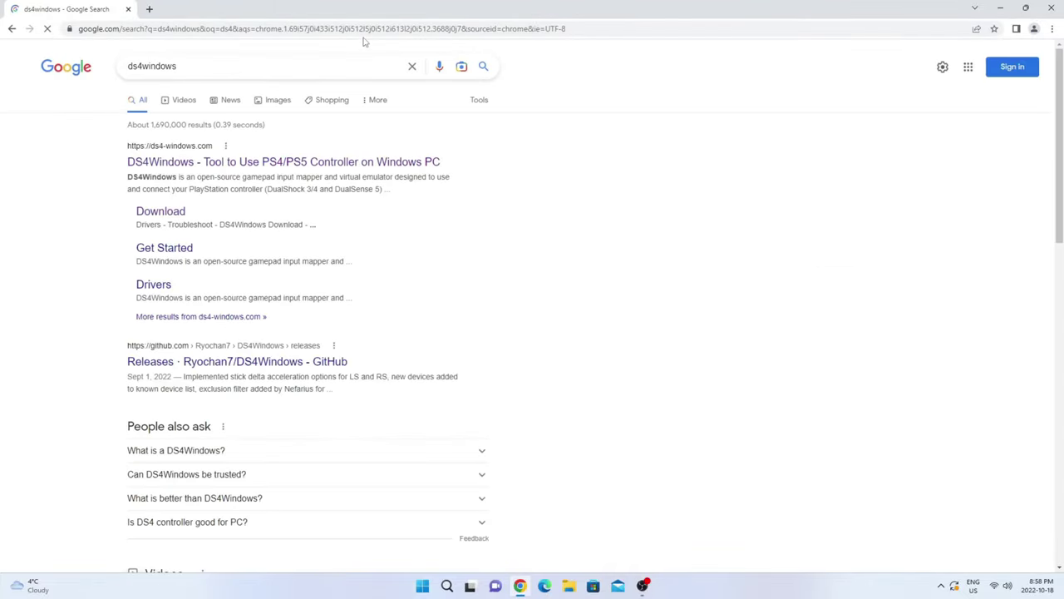
{"action": "left_click", "coordinate": [329, 162]}
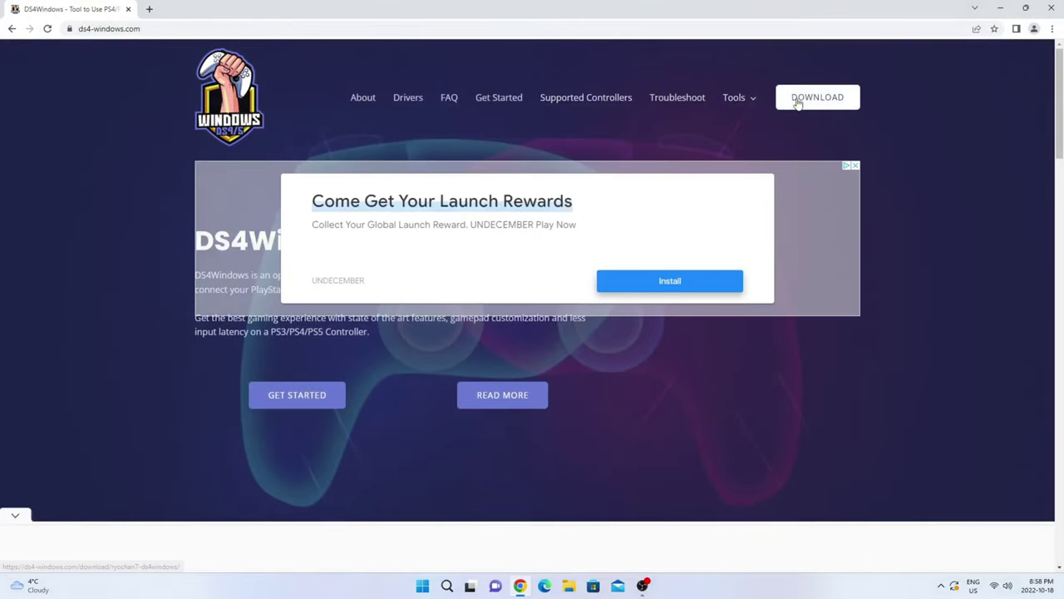
Download the DS4Windows 3.1.7 zip and show it in the Downloads folder
{"action": "left_click", "coordinate": [796, 99]}
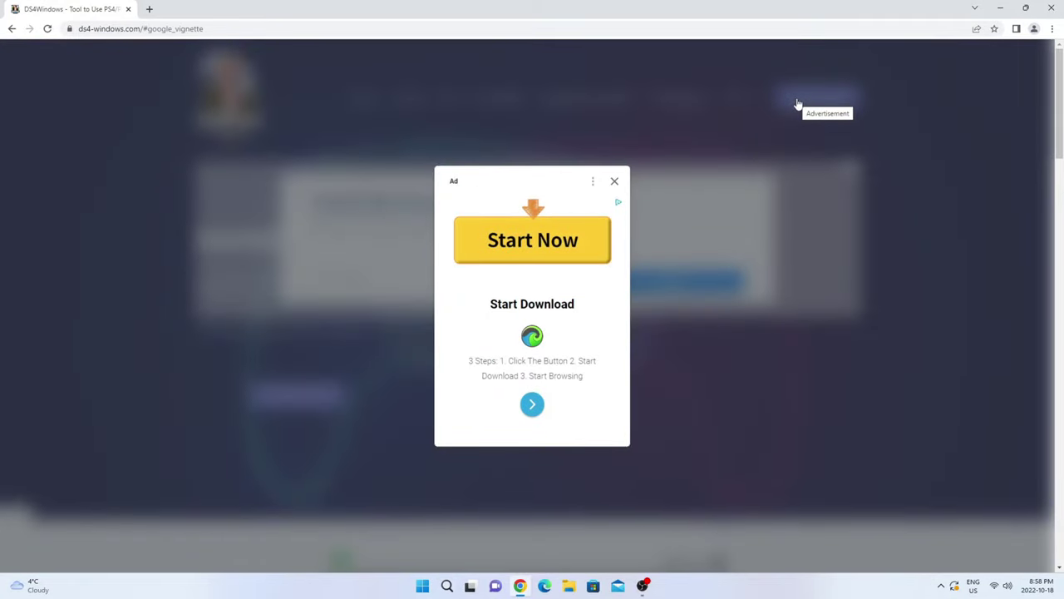
{"action": "left_click", "coordinate": [615, 182]}
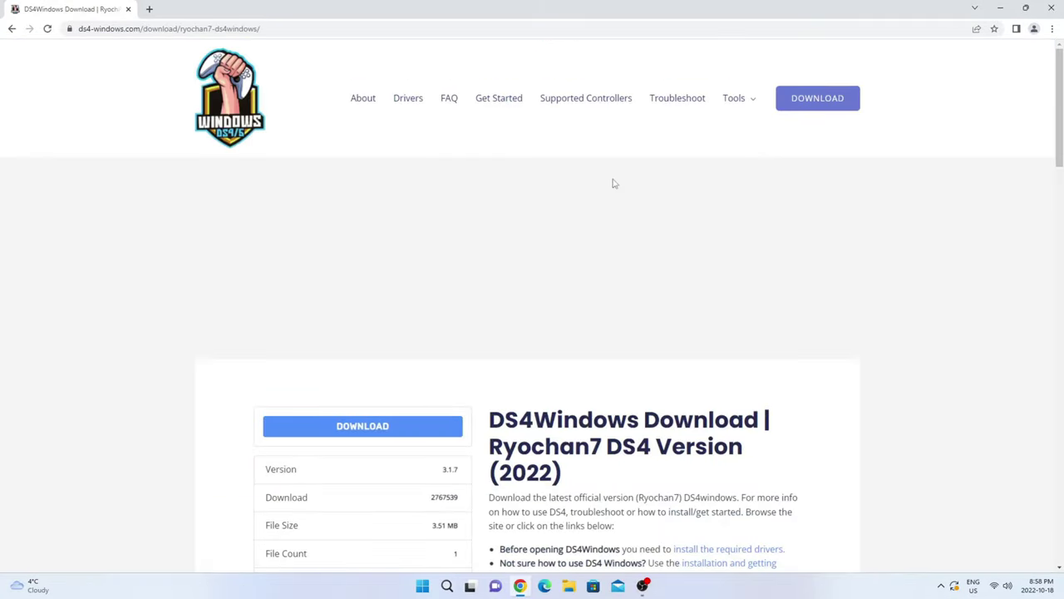
{"action": "scroll", "coordinate": [449, 299], "scroll_direction": "down", "scroll_amount": 2}
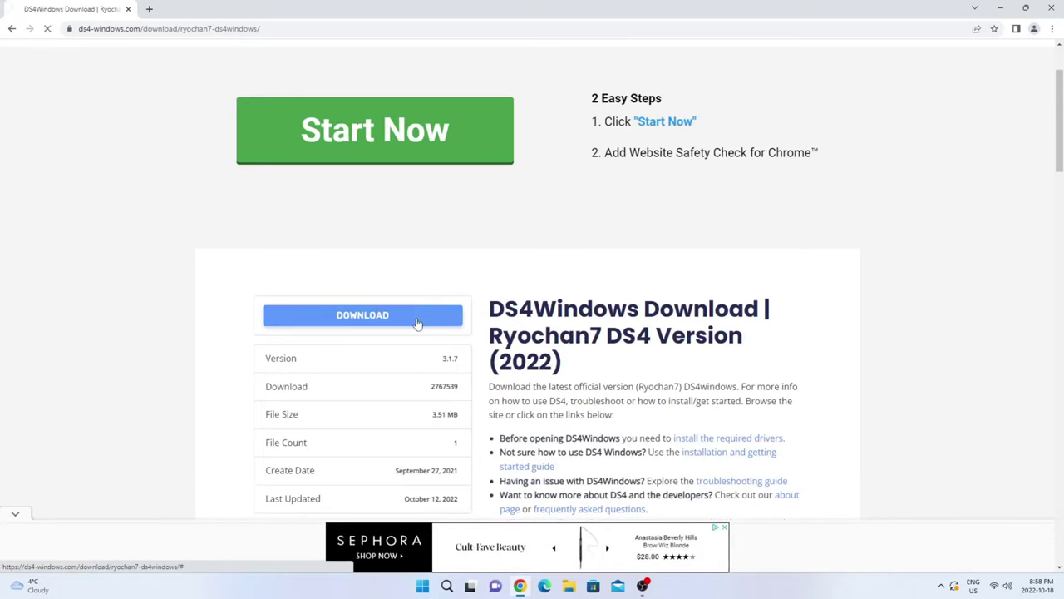
{"action": "left_click", "coordinate": [417, 324]}
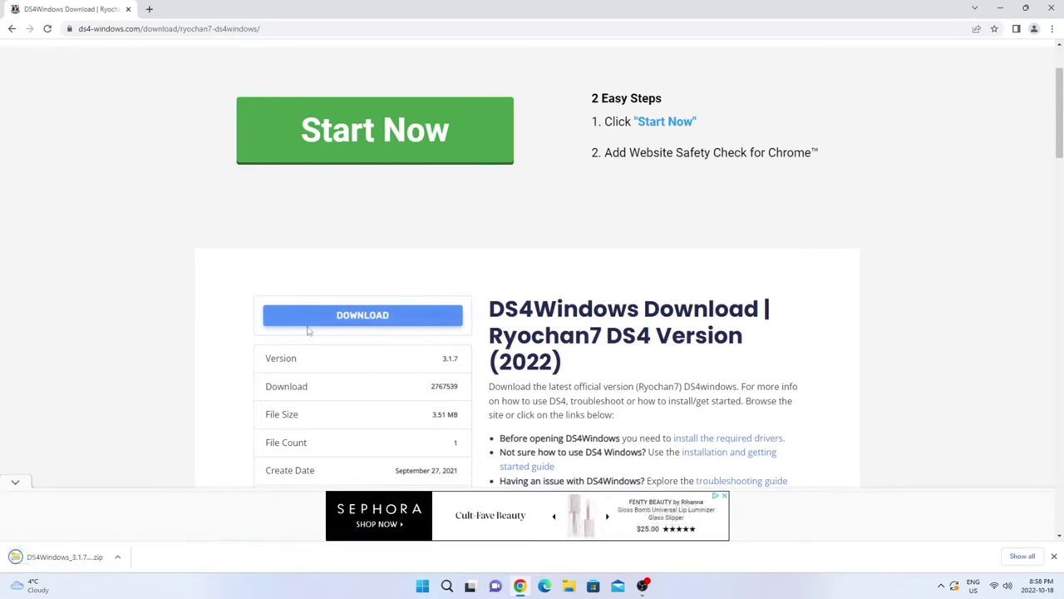
{"action": "left_click", "coordinate": [117, 556]}
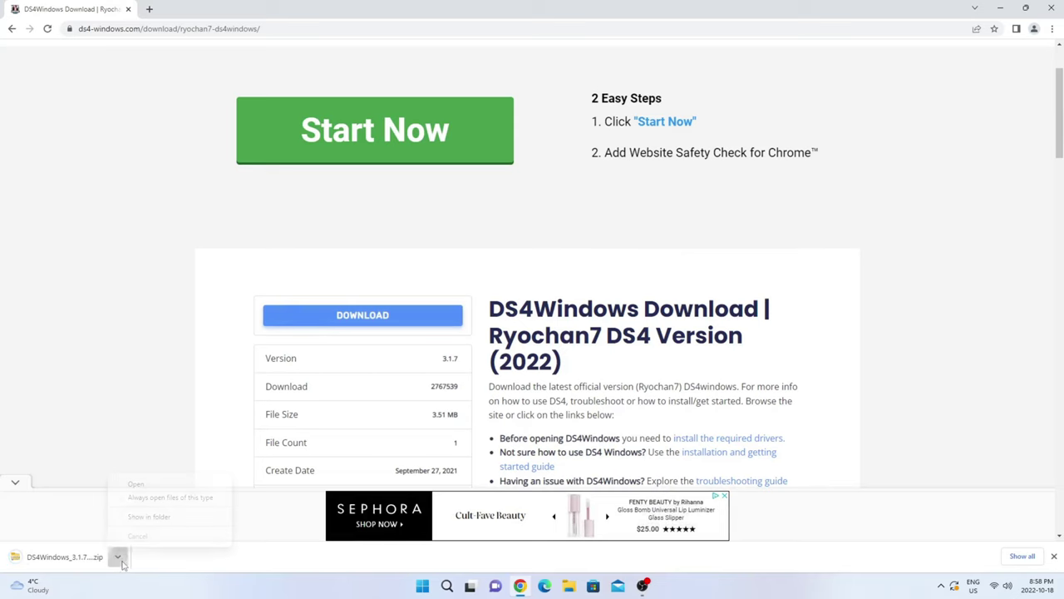
{"action": "left_click", "coordinate": [138, 515]}
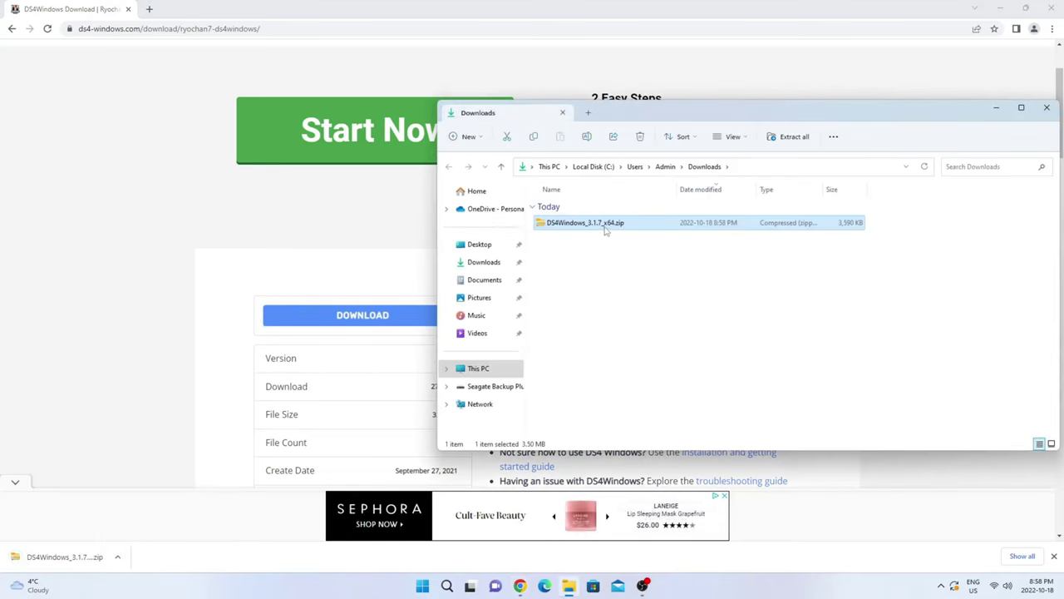
Extract all contents of the DS4Windows zip
{"action": "right_click", "coordinate": [607, 224]}
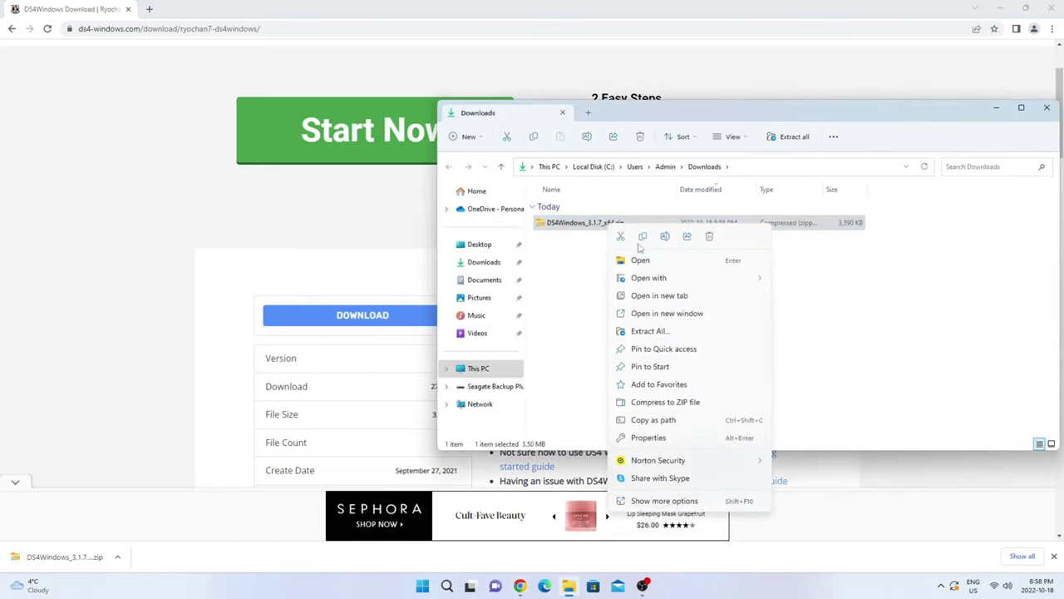
{"action": "left_click", "coordinate": [646, 330]}
{"action": "left_click", "coordinate": [630, 398]}
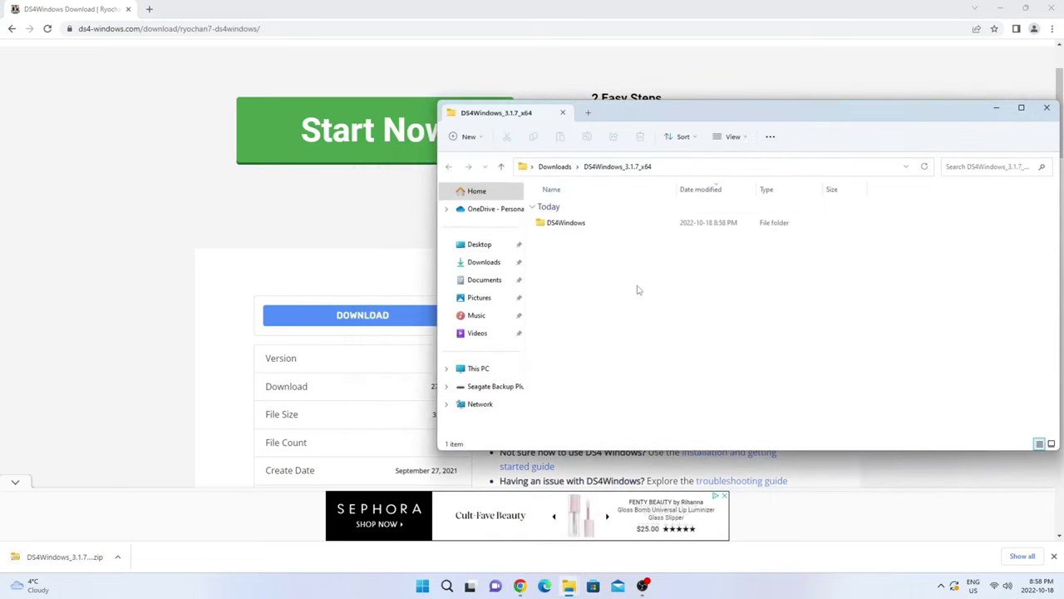
Open the extracted DS4Windows folder and launch DS4Windows
{"action": "left_click_drag", "start_coordinate": [619, 116], "coordinate": [525, 118]}
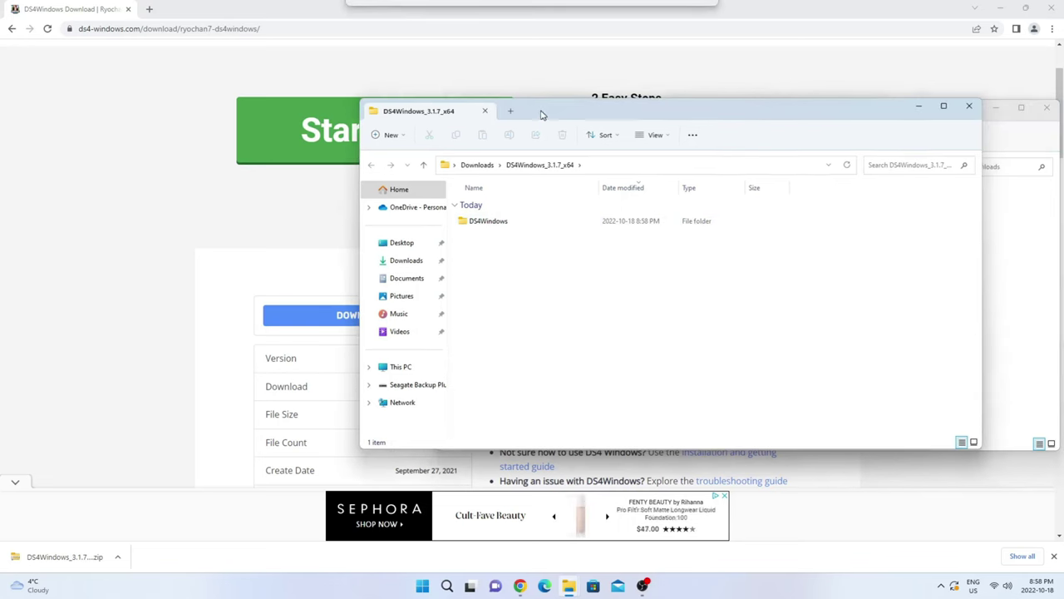
{"action": "double_click", "coordinate": [524, 227]}
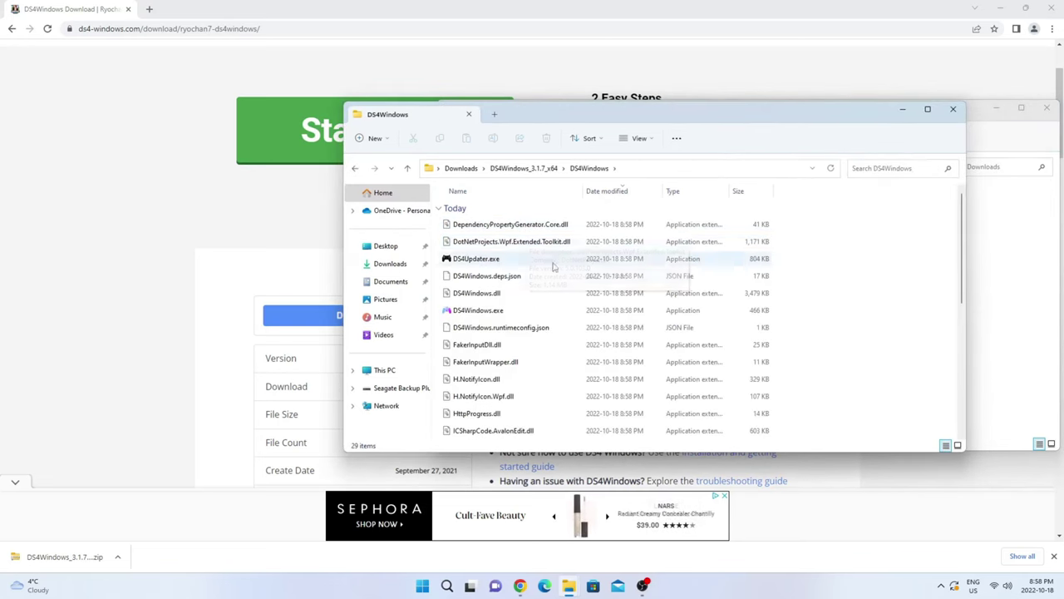
{"action": "double_click", "coordinate": [490, 310]}
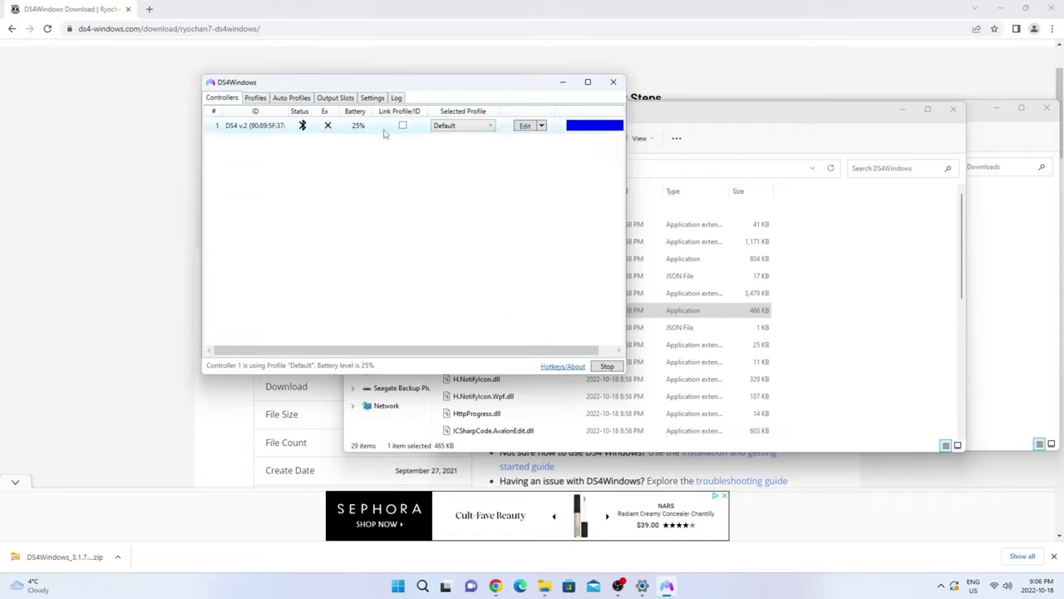
Check Auto Profiles, then open the Default profile from Profiles for editing
{"action": "left_click", "coordinate": [301, 99]}
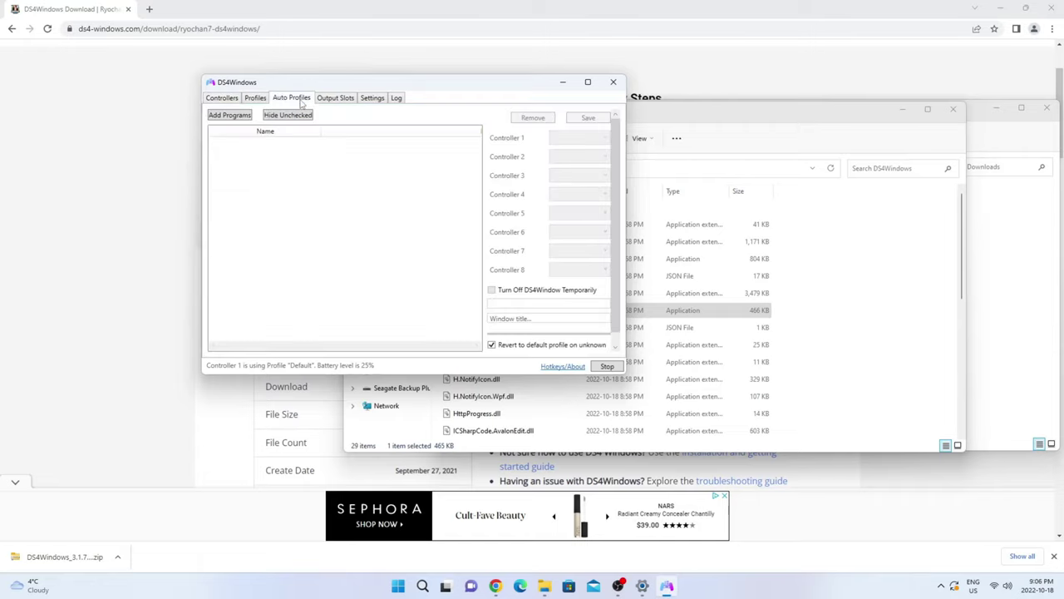
{"action": "left_click", "coordinate": [257, 98]}
{"action": "left_click", "coordinate": [237, 130]}
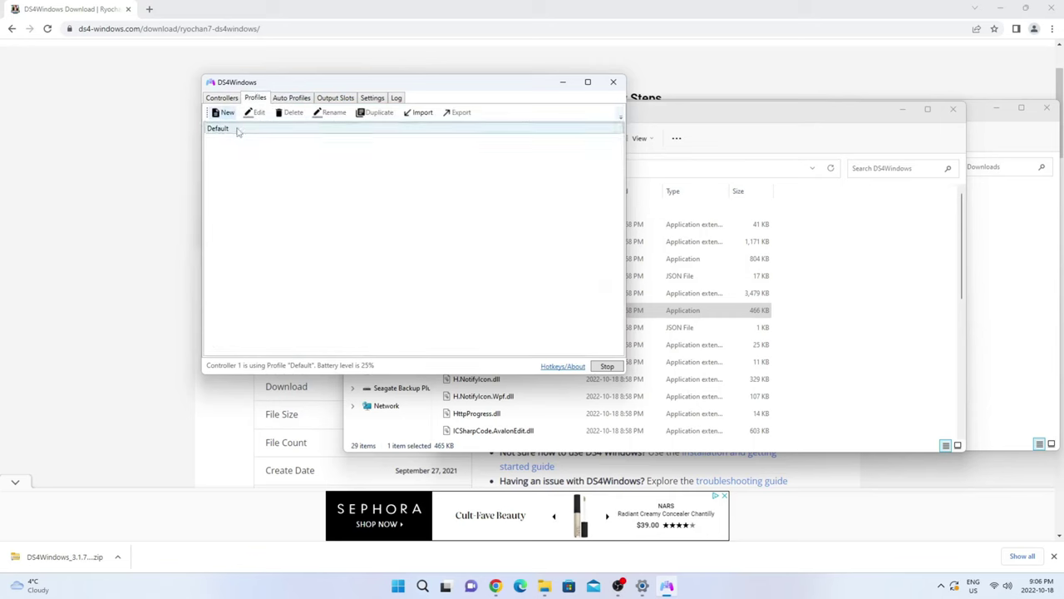
{"action": "double_click", "coordinate": [237, 131]}
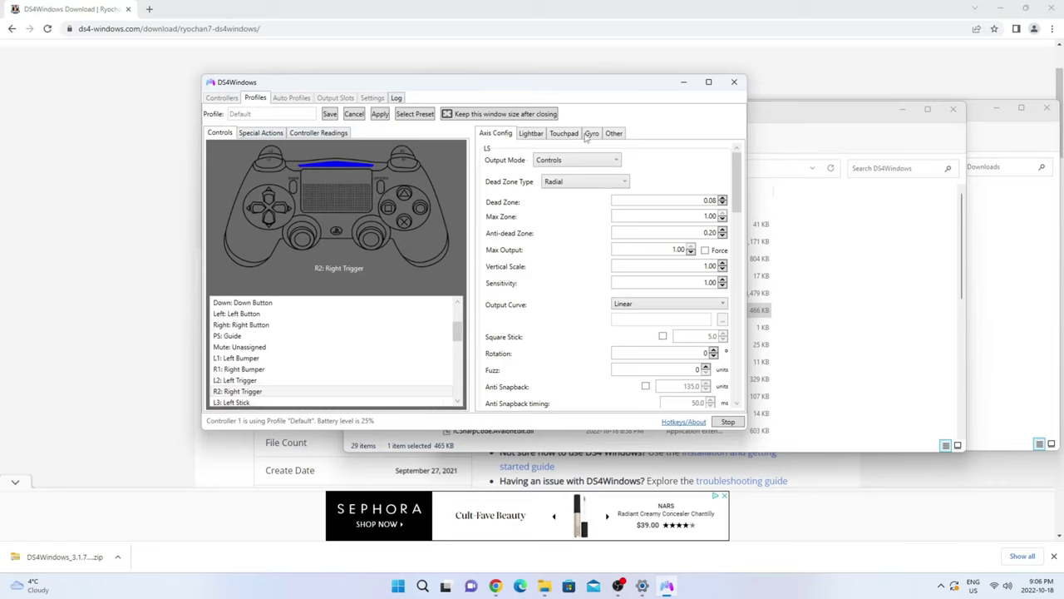
Review the Default profile's tabs and set Emulated Controller to DualShock 4
{"action": "left_click", "coordinate": [532, 135]}
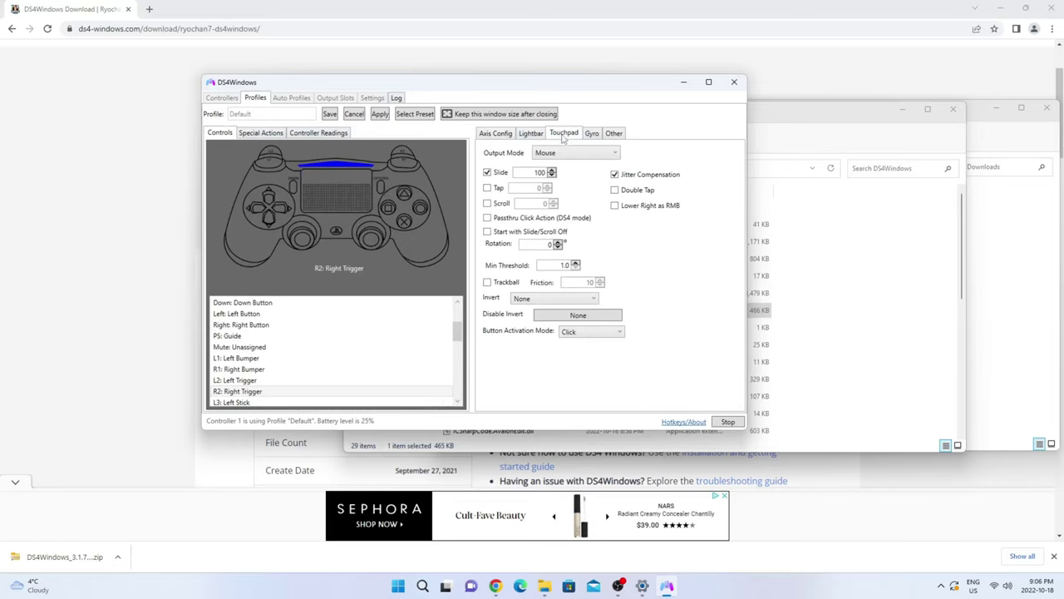
{"action": "left_click", "coordinate": [590, 135]}
{"action": "left_click", "coordinate": [613, 134]}
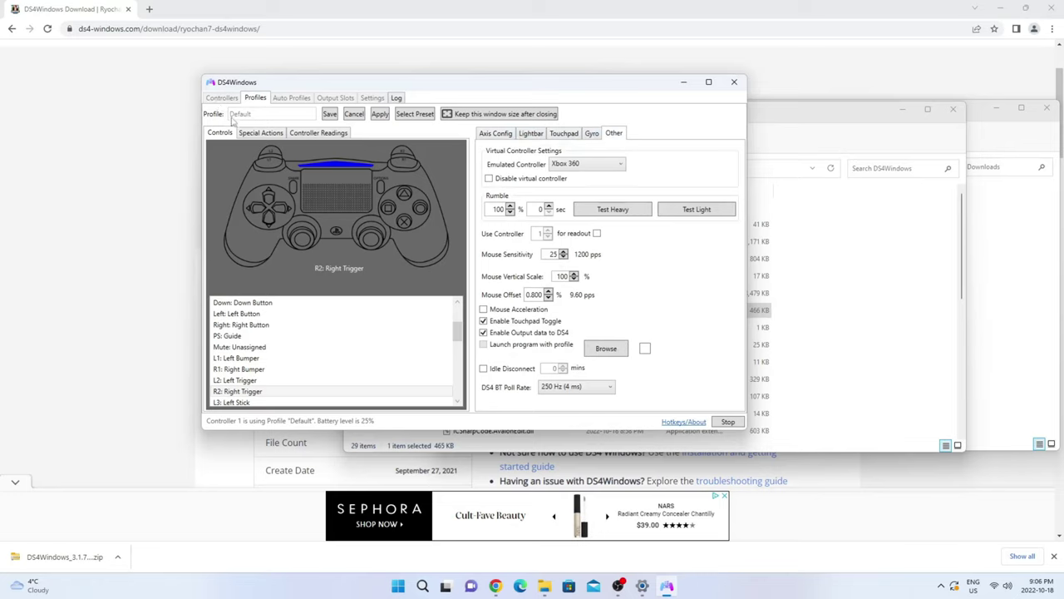
{"action": "left_click", "coordinate": [258, 134]}
{"action": "left_click", "coordinate": [323, 134]}
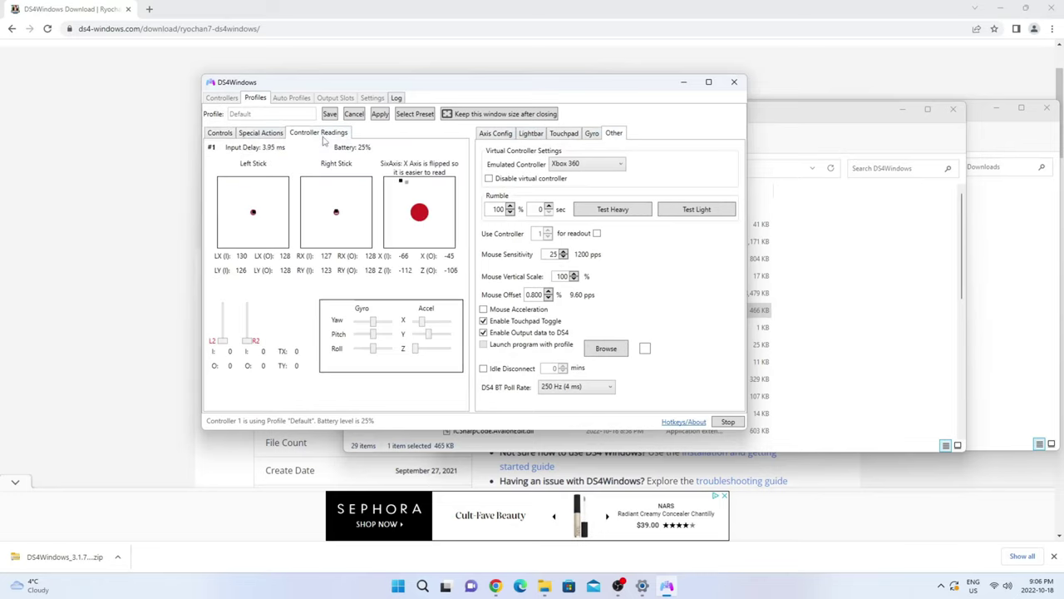
{"action": "left_click", "coordinate": [593, 163]}
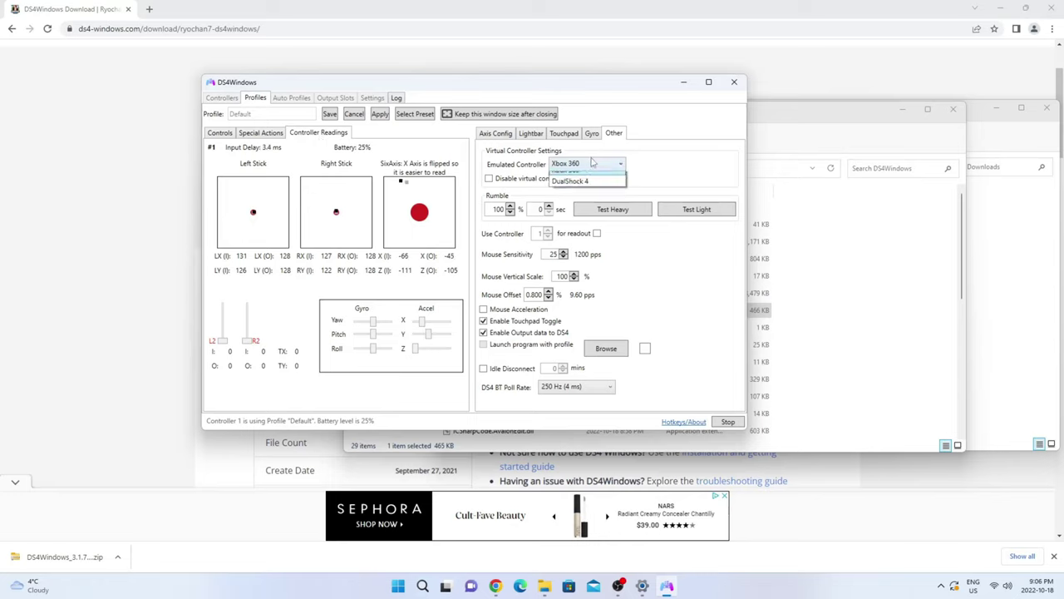
{"action": "left_click", "coordinate": [588, 190]}
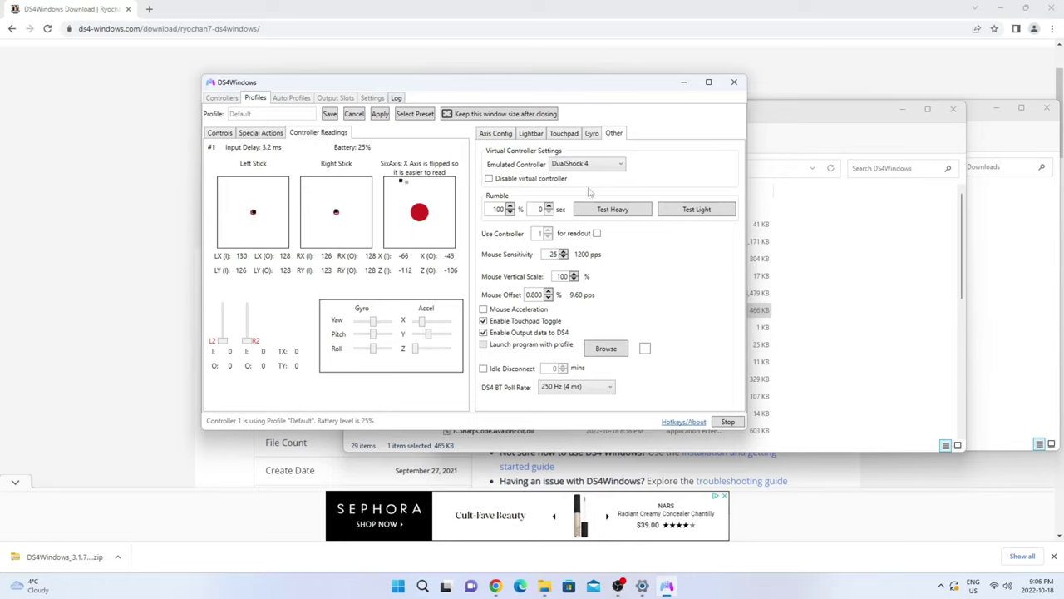
Save the profile and give the light bar a custom blue colour
{"action": "left_click", "coordinate": [330, 114]}
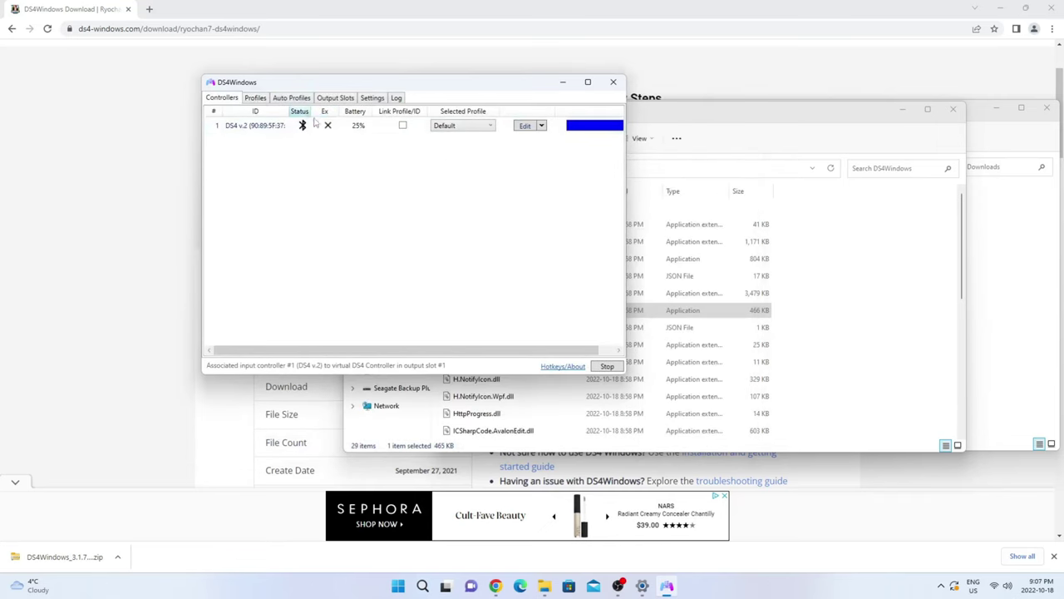
{"action": "left_click", "coordinate": [585, 131]}
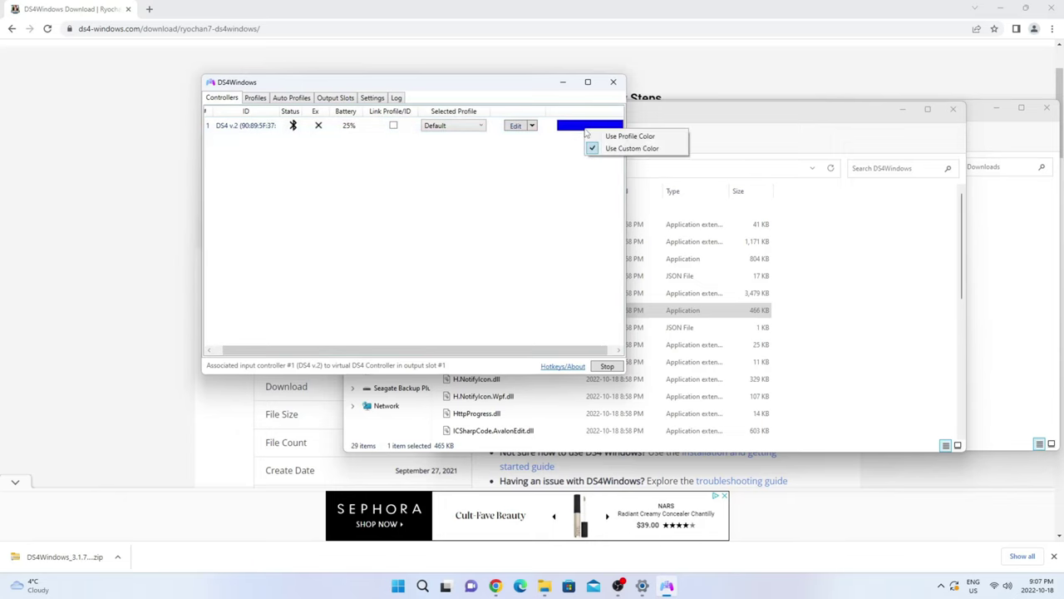
{"action": "left_click", "coordinate": [634, 148]}
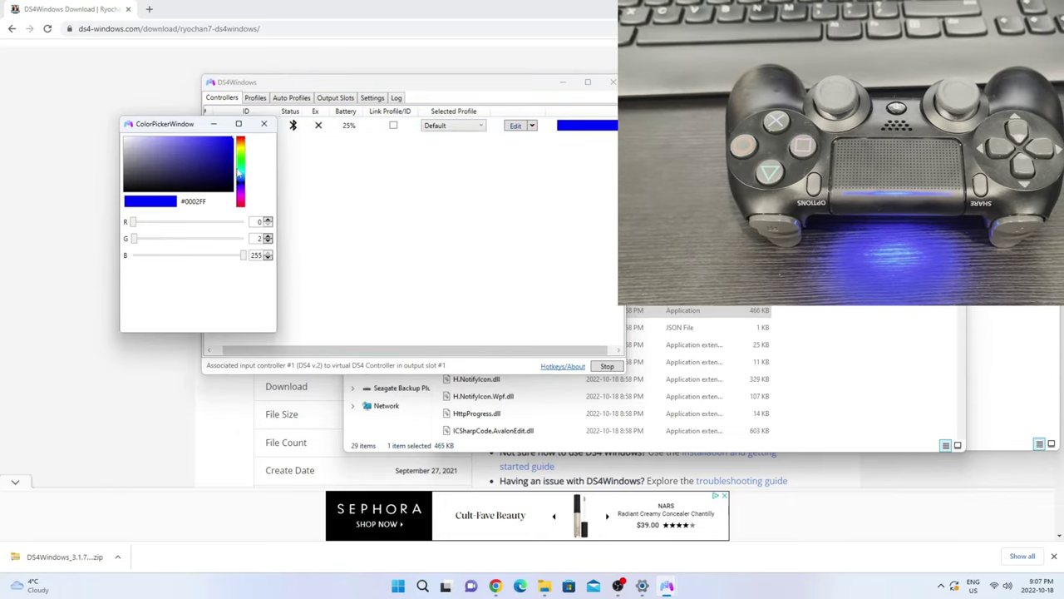
{"action": "left_click", "coordinate": [240, 171]}
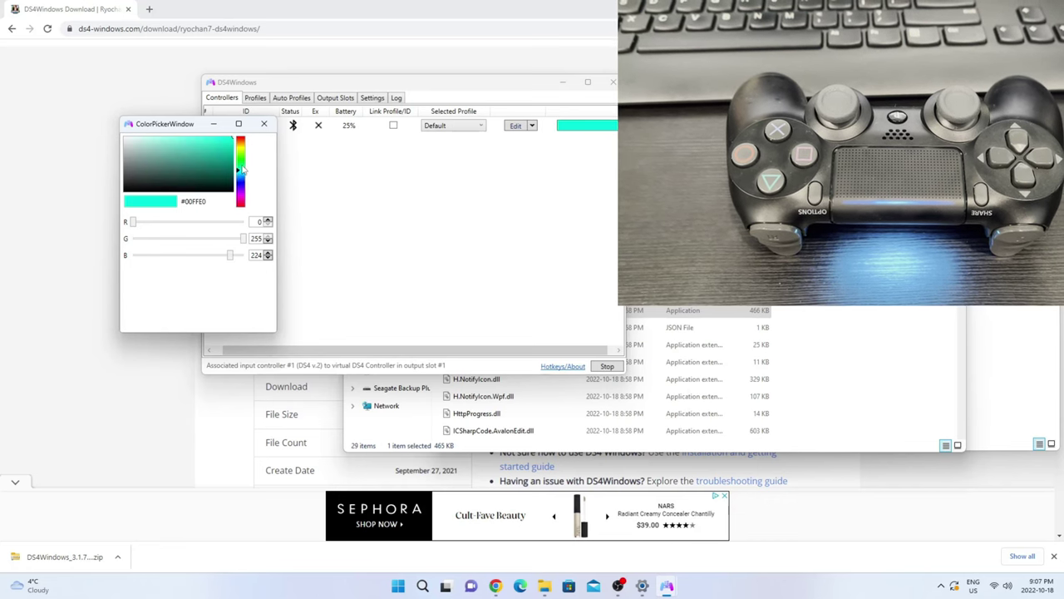
{"action": "left_click_drag", "start_coordinate": [241, 170], "coordinate": [241, 143]}
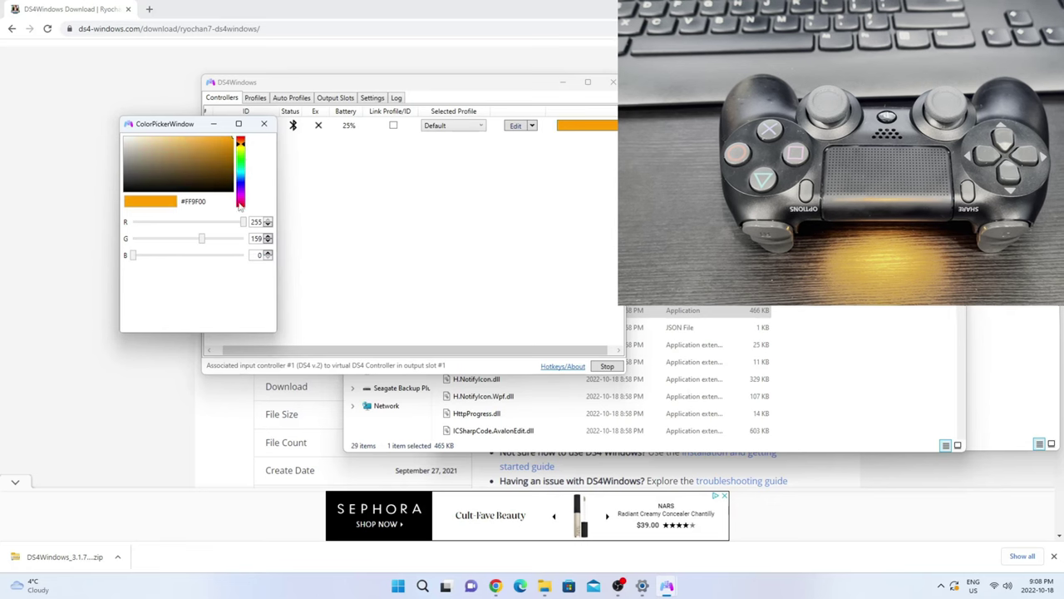
{"action": "left_click_drag", "start_coordinate": [240, 202], "coordinate": [242, 186]}
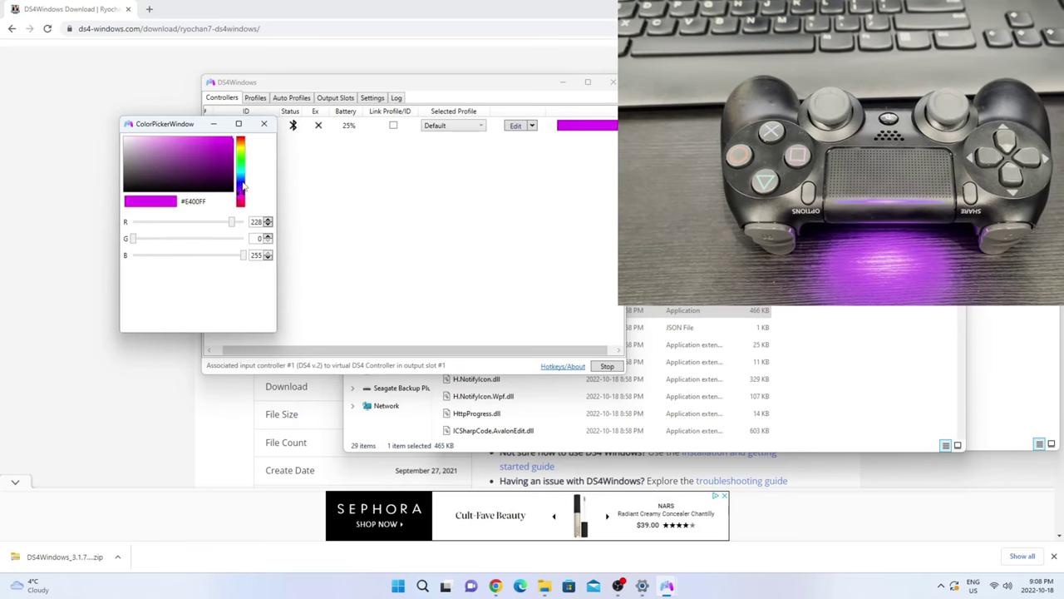
{"action": "left_click", "coordinate": [265, 124]}
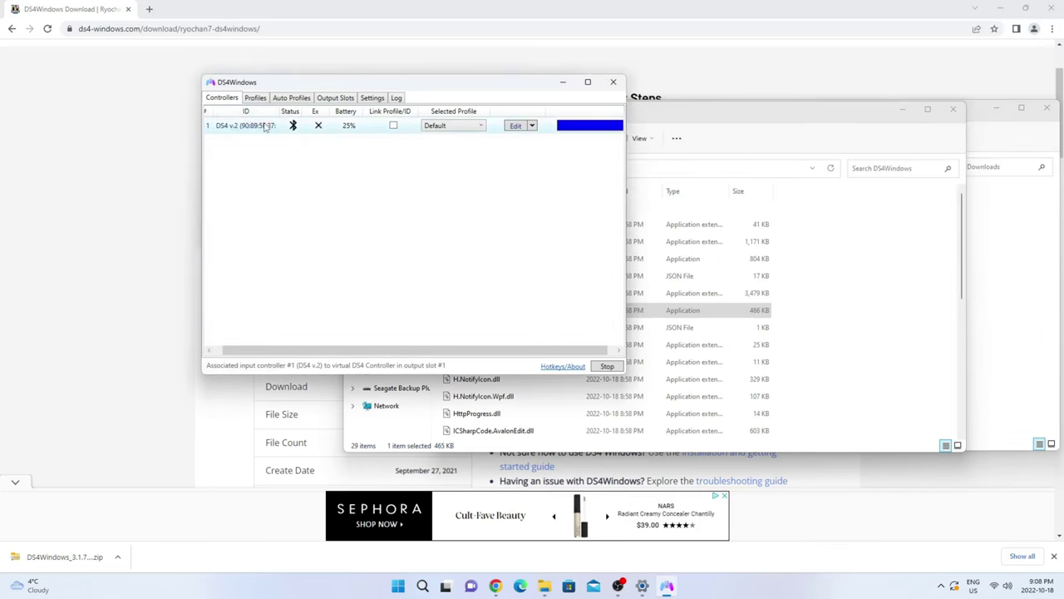
Launch FCEUX, load Super Mario Bros. (World).nes from ROMS, and maximize it
{"action": "left_click", "coordinate": [563, 82]}
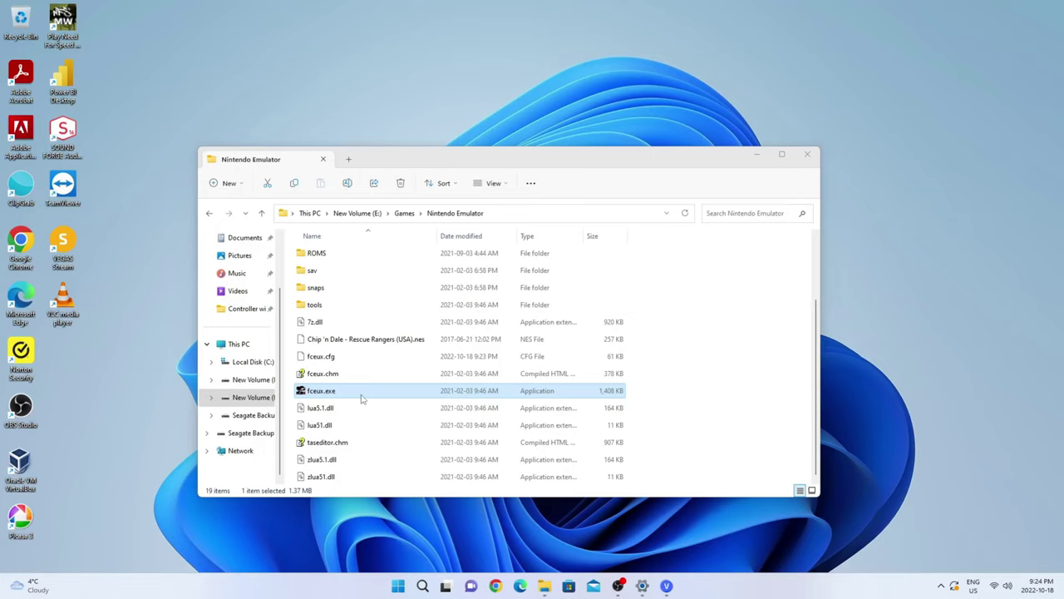
{"action": "double_click", "coordinate": [358, 390]}
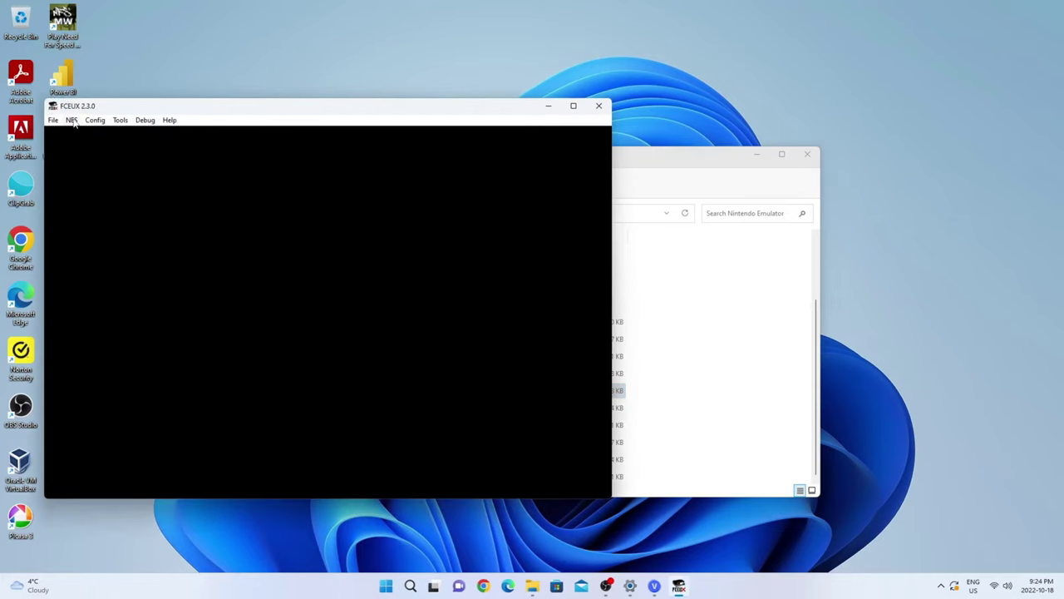
{"action": "left_click", "coordinate": [73, 122]}
{"action": "left_click", "coordinate": [73, 133]}
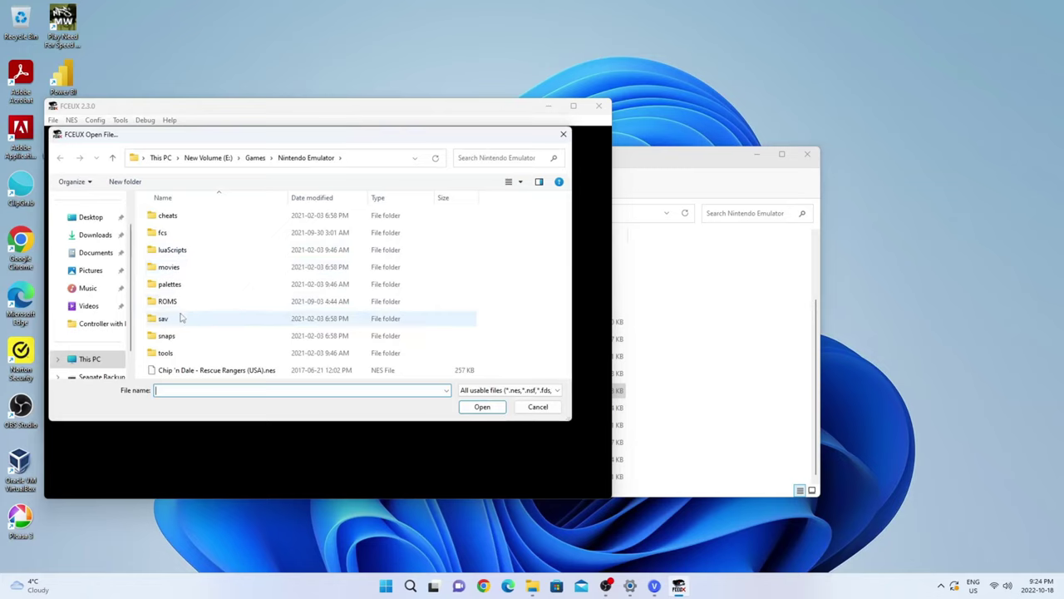
{"action": "double_click", "coordinate": [183, 303]}
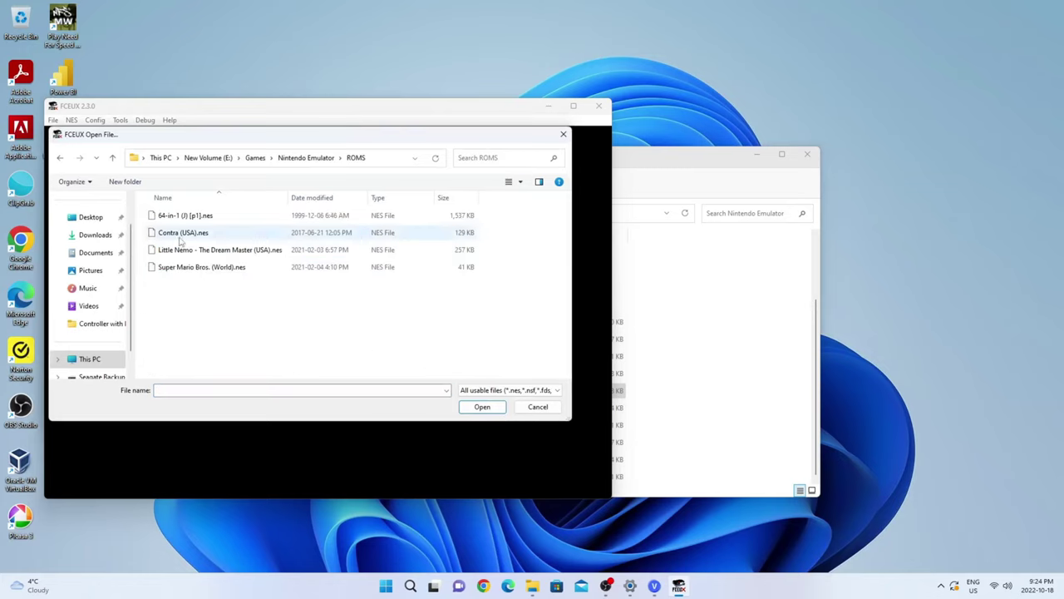
{"action": "left_click", "coordinate": [178, 266]}
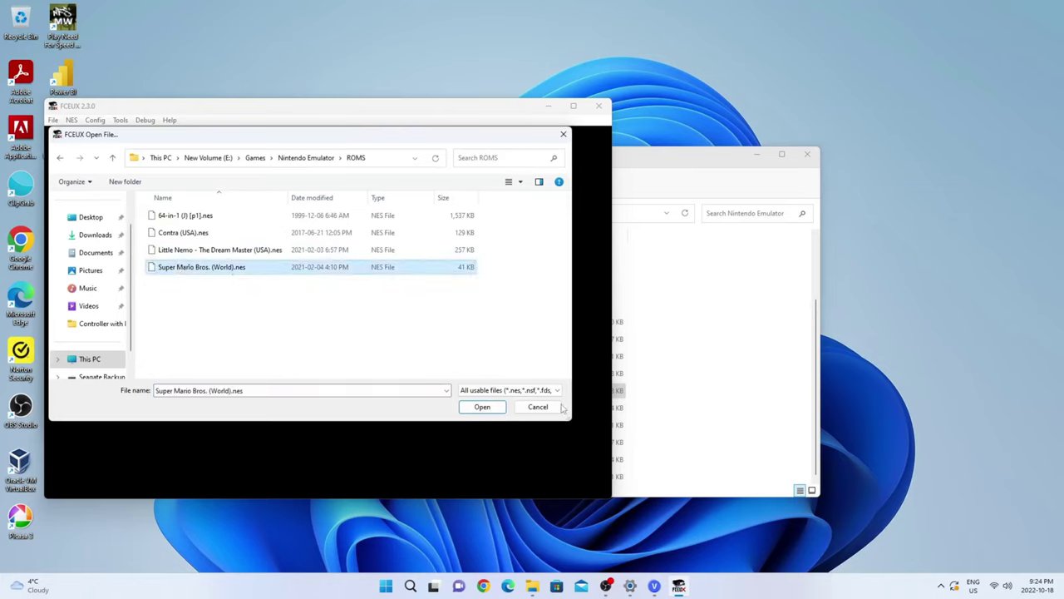
{"action": "left_click", "coordinate": [482, 406]}
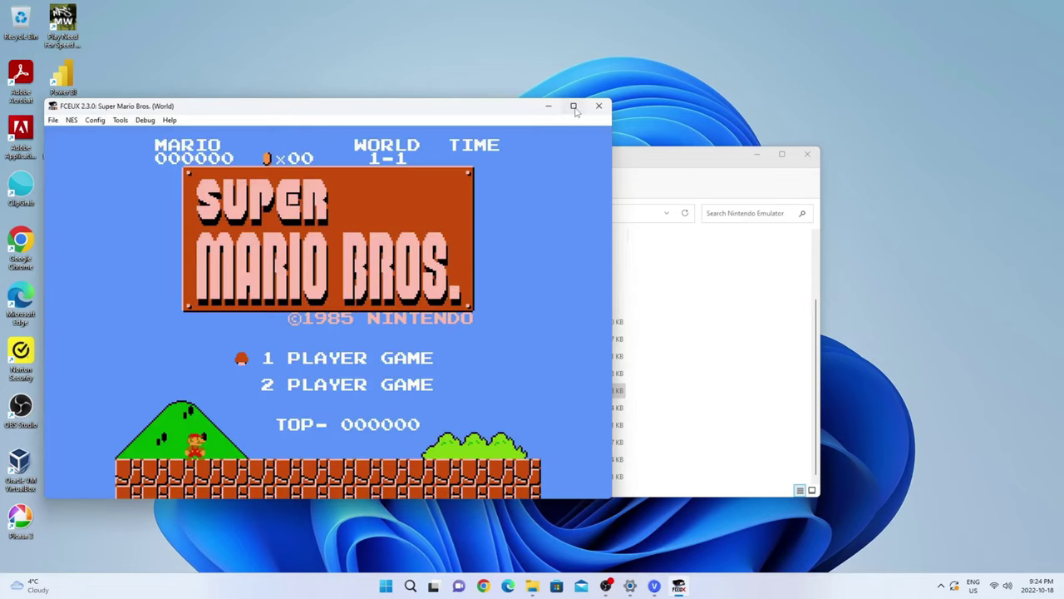
{"action": "left_click", "coordinate": [574, 108]}
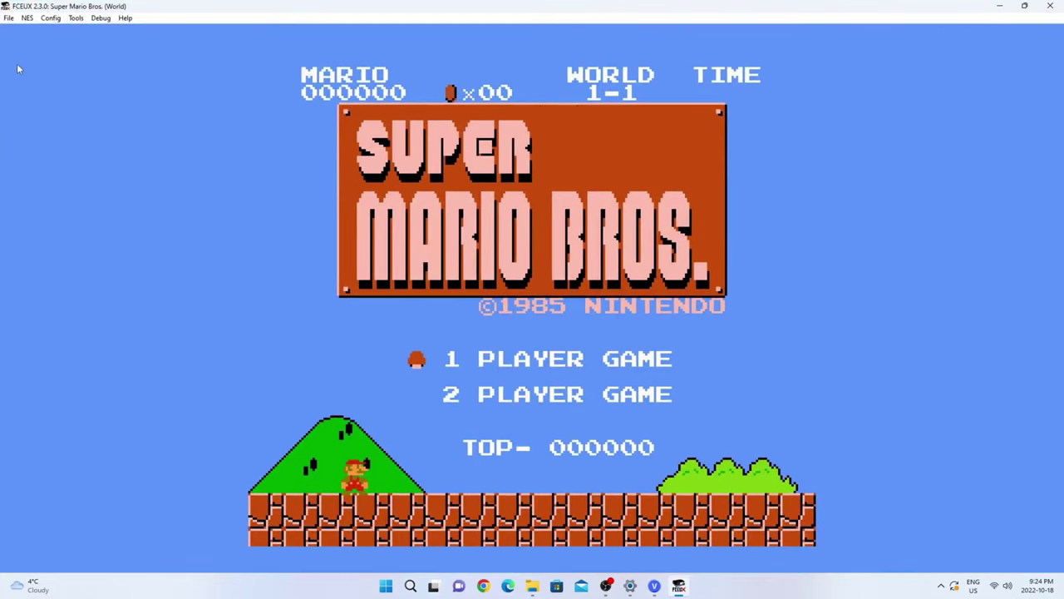
Configure the Port 1 gamepad, binding Up, Right, Down and Left
{"action": "left_click", "coordinate": [52, 18]}
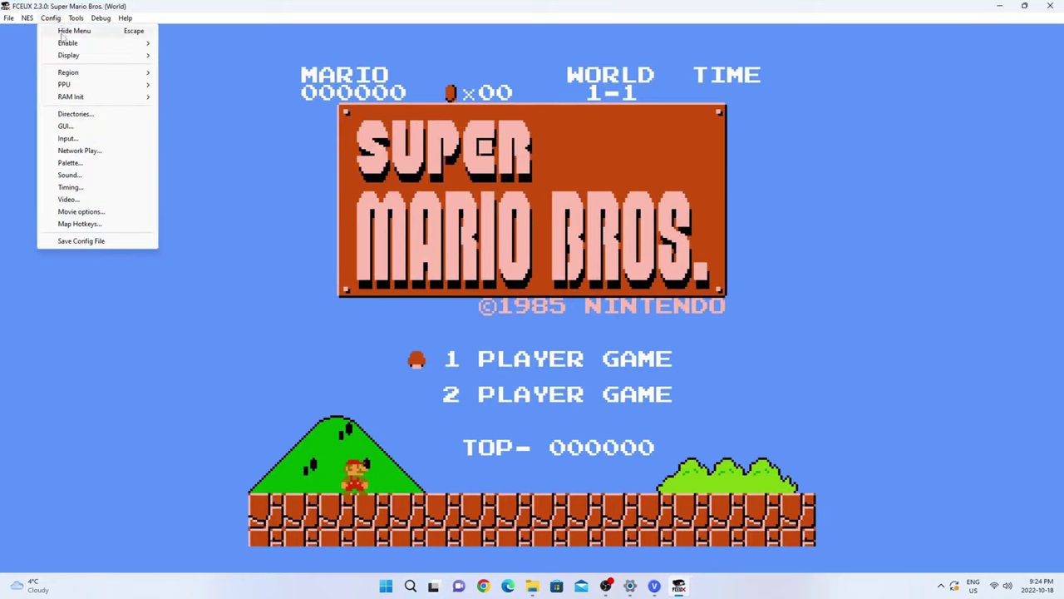
{"action": "left_click", "coordinate": [66, 138]}
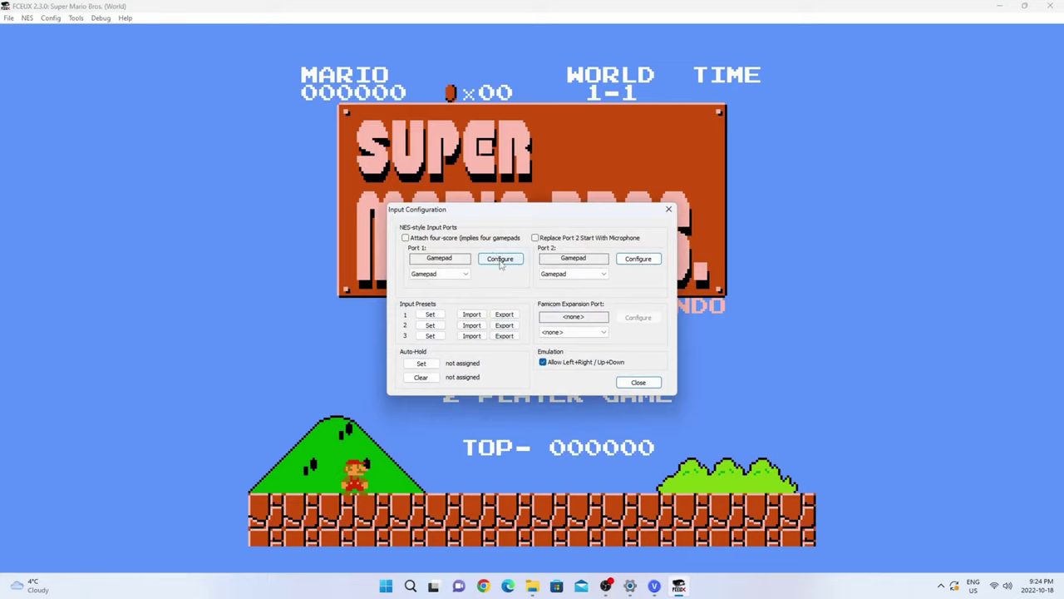
{"action": "left_click", "coordinate": [502, 263]}
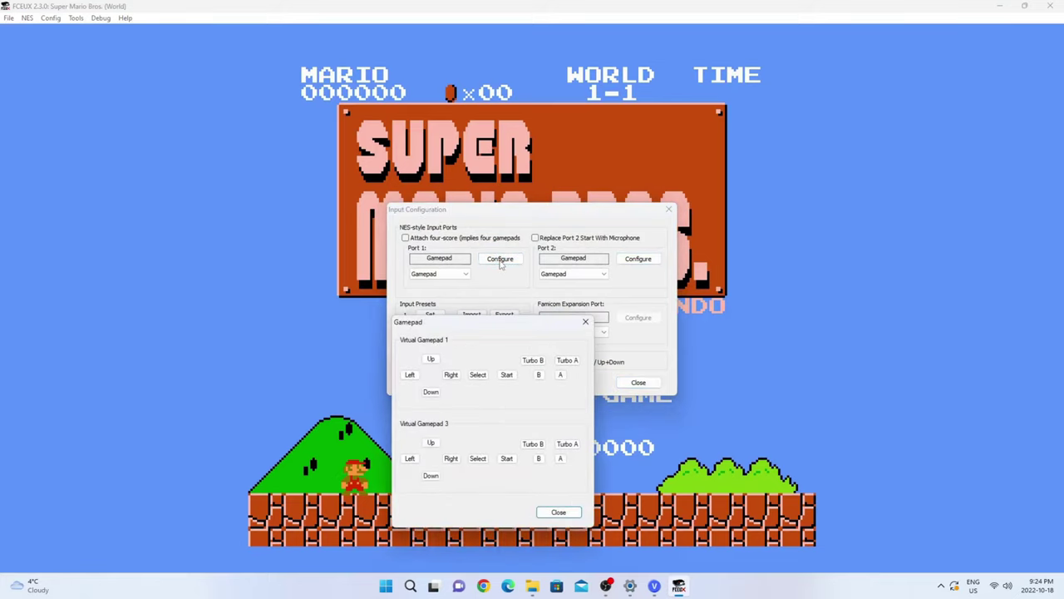
{"action": "left_click", "coordinate": [431, 359]}
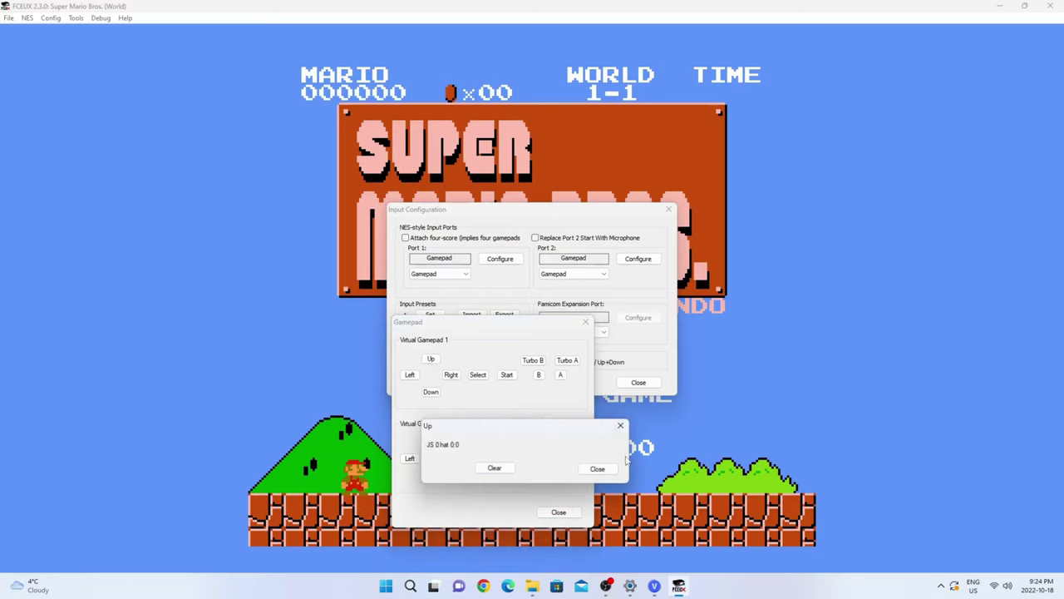
{"action": "left_click", "coordinate": [597, 468]}
{"action": "left_click", "coordinate": [450, 375]}
{"action": "left_click", "coordinate": [609, 473]}
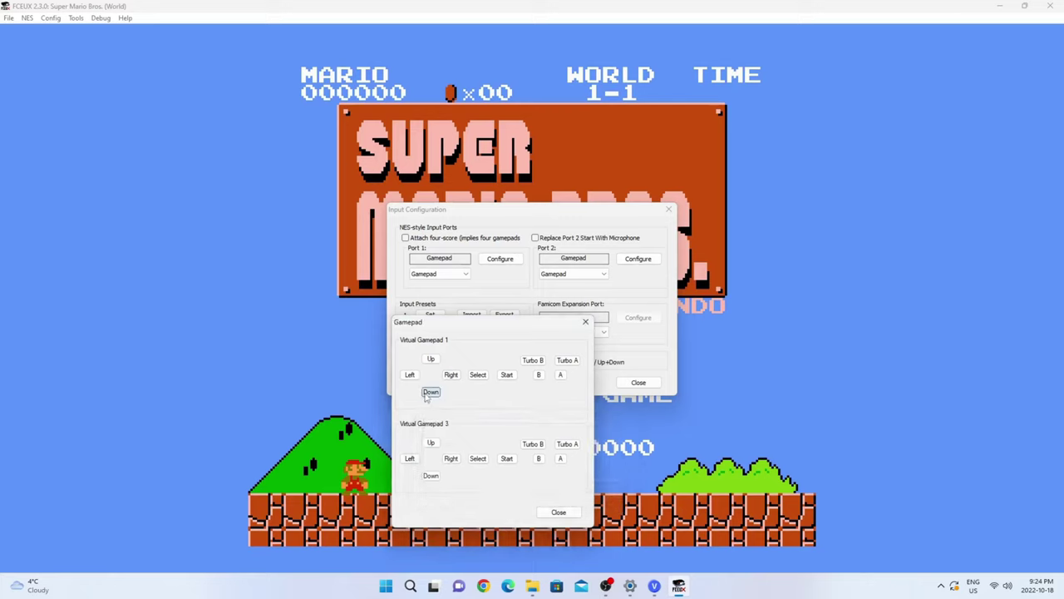
{"action": "left_click", "coordinate": [429, 392]}
{"action": "left_click", "coordinate": [612, 470]}
{"action": "left_click", "coordinate": [410, 376]}
{"action": "left_click", "coordinate": [613, 471]}
Bind Select, Start, Turbo B, Turbo A, B and A, then finish the setup
{"action": "left_click", "coordinate": [474, 376]}
{"action": "left_click", "coordinate": [595, 470]}
{"action": "left_click", "coordinate": [508, 376]}
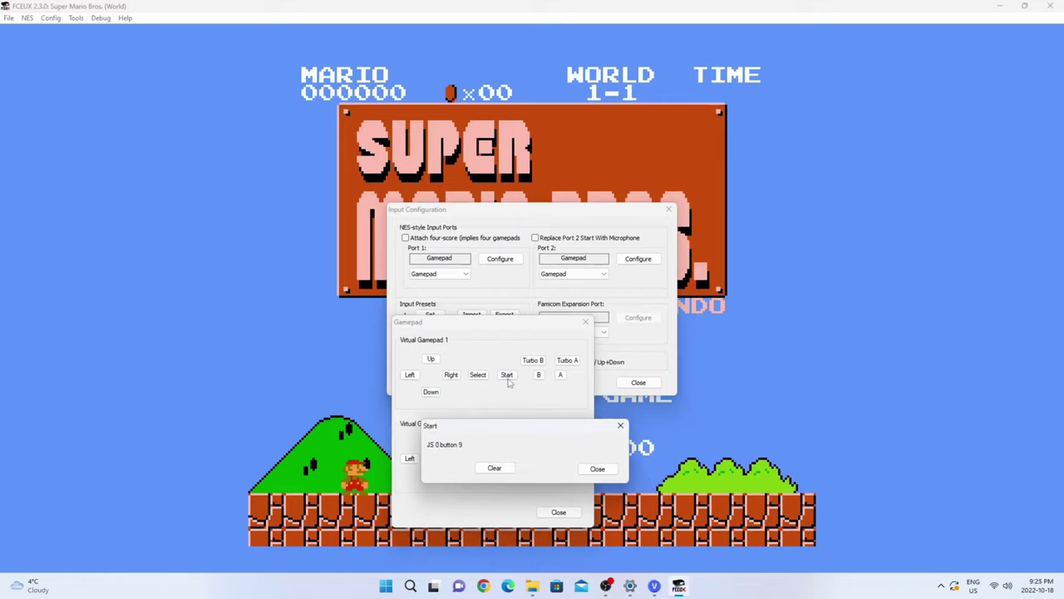
{"action": "left_click", "coordinate": [576, 474]}
{"action": "left_click", "coordinate": [540, 363]}
{"action": "left_click", "coordinate": [592, 468]}
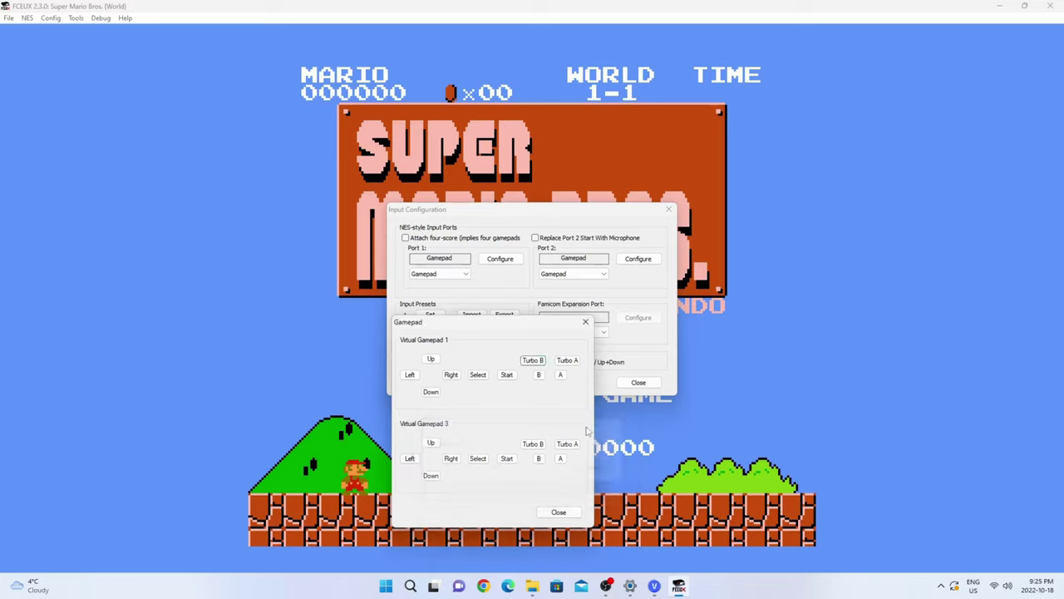
{"action": "left_click", "coordinate": [569, 360]}
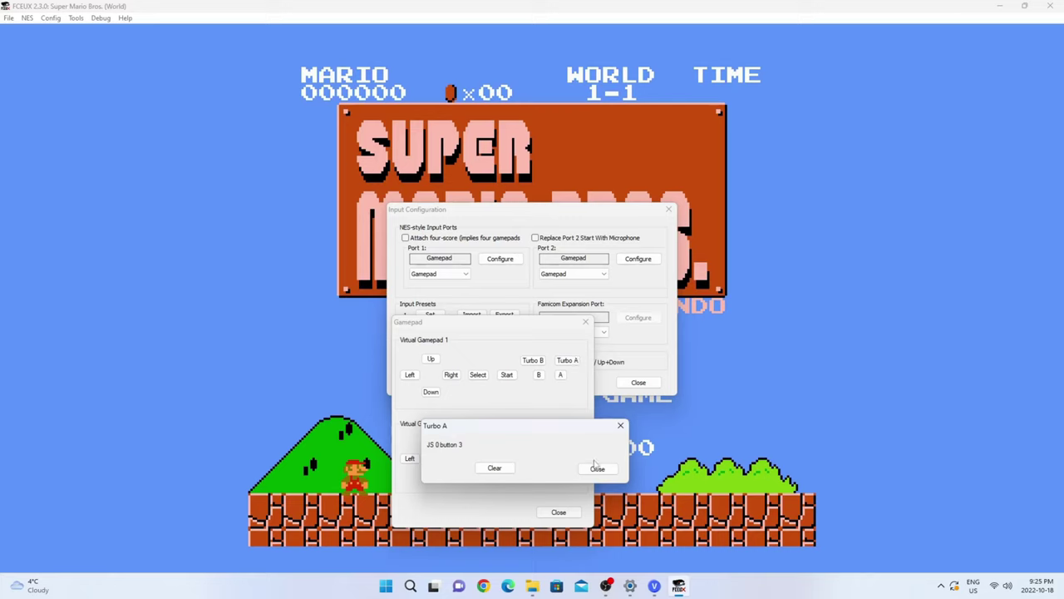
{"action": "left_click", "coordinate": [597, 469]}
{"action": "left_click", "coordinate": [539, 375]}
{"action": "left_click", "coordinate": [597, 468]}
{"action": "left_click", "coordinate": [561, 375]}
{"action": "left_click", "coordinate": [597, 468]}
{"action": "left_click", "coordinate": [559, 512]}
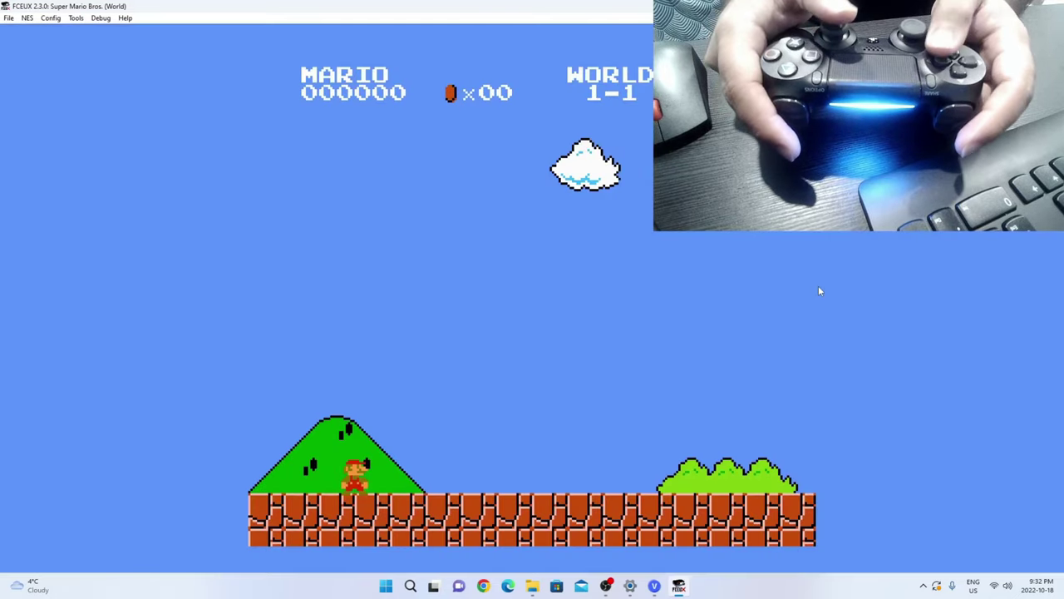
Run through World 1-1, hitting question blocks, grabbing the mushroom and jumping pipes
{"action": "key", "text": "Right"}
{"action": "key", "text": "Right"}
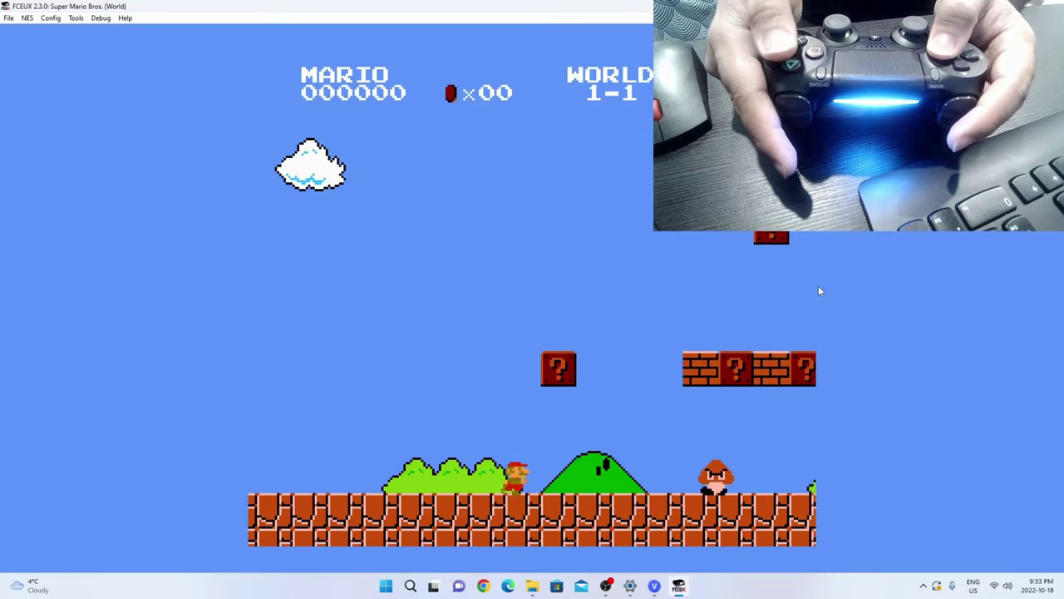
{"action": "key", "text": "f"}
{"action": "key", "text": "Right"}
{"action": "key", "text": "f"}
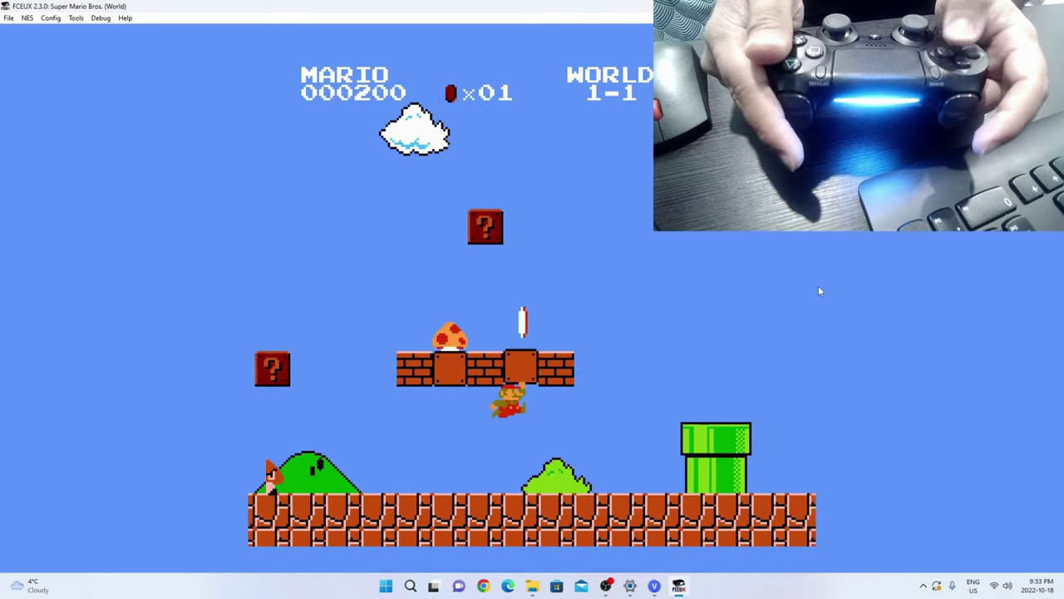
{"action": "key", "text": "Right"}
{"action": "key", "text": "f"}
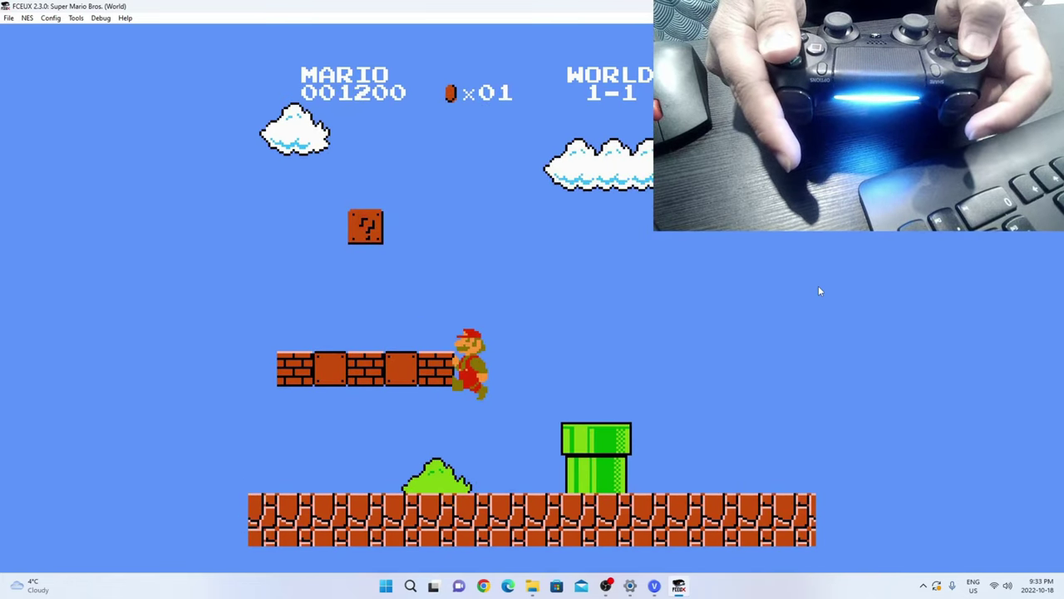
{"action": "key", "text": "Right"}
{"action": "key", "text": "f"}
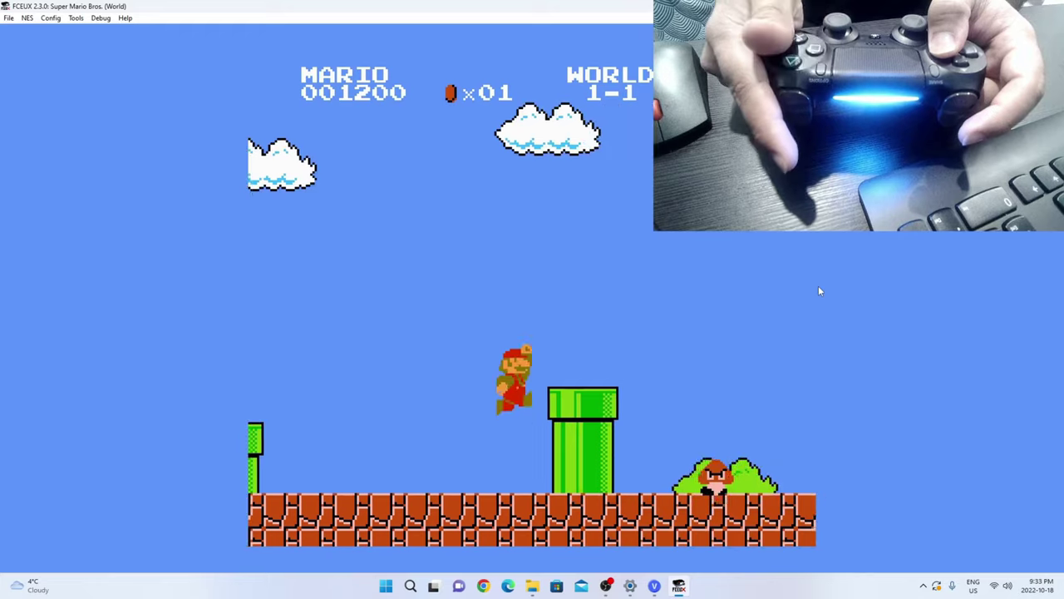
{"action": "key", "text": "Right"}
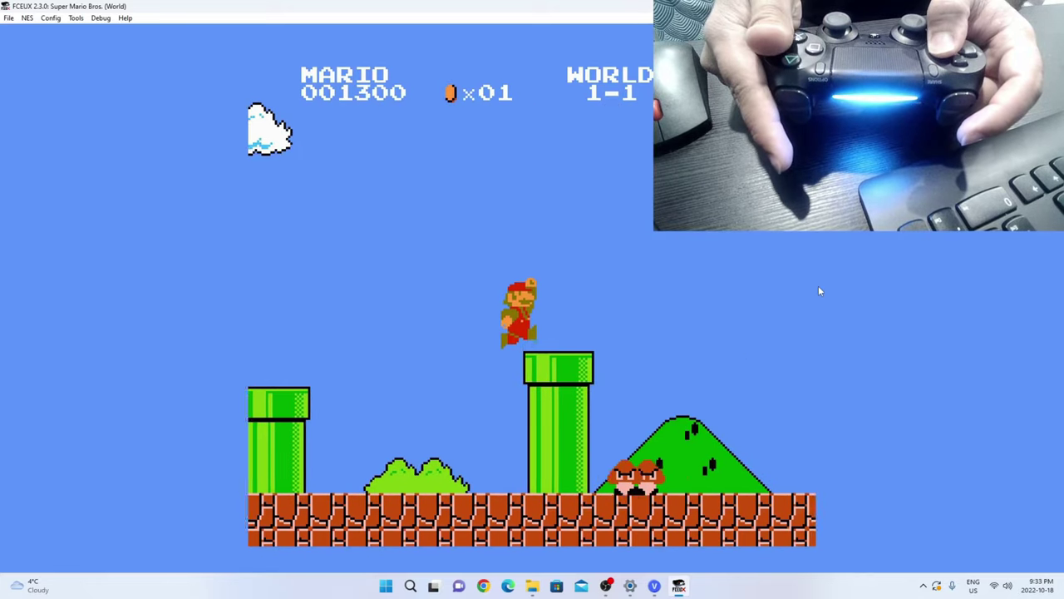